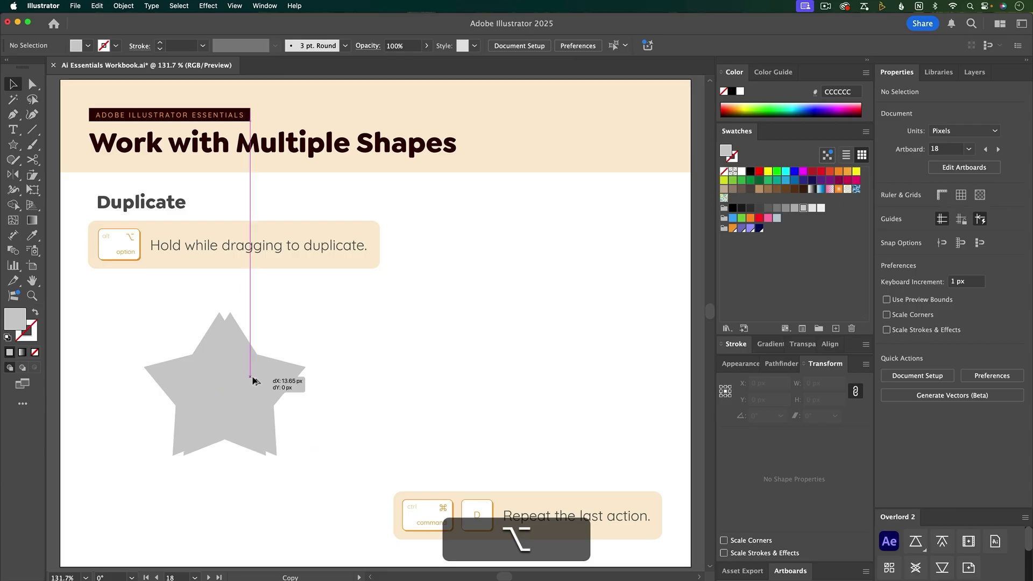
Step: Preview the workbook edits: duplicate a star, rotate triangles into a star, align stars, add points
{"action": "left_click_drag", "start_coordinate": [253, 380], "coordinate": [364, 385]}
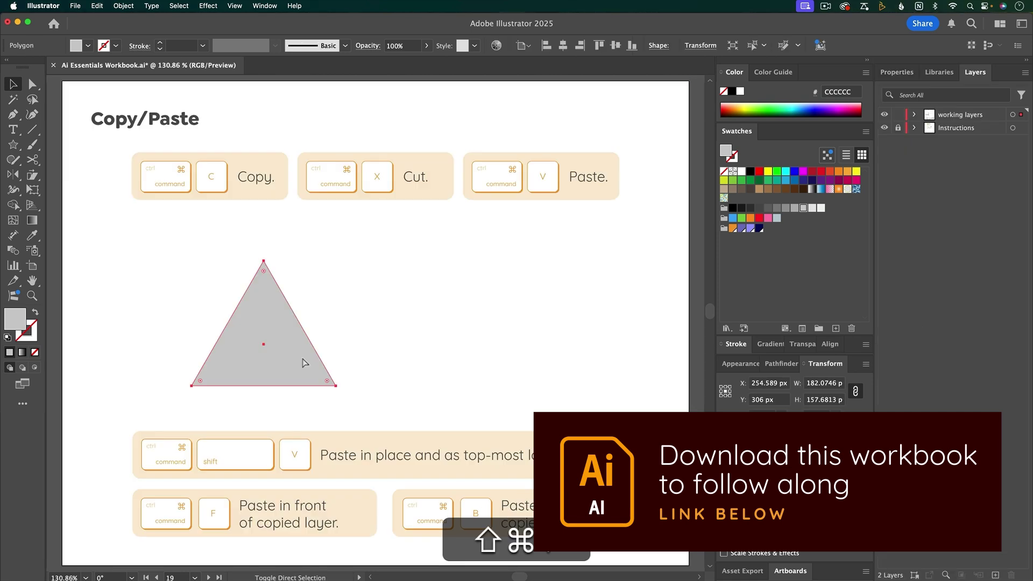
{"action": "left_click_drag", "start_coordinate": [340, 391], "coordinate": [188, 287]}
{"action": "left_click_drag", "start_coordinate": [657, 218], "coordinate": [177, 419]}
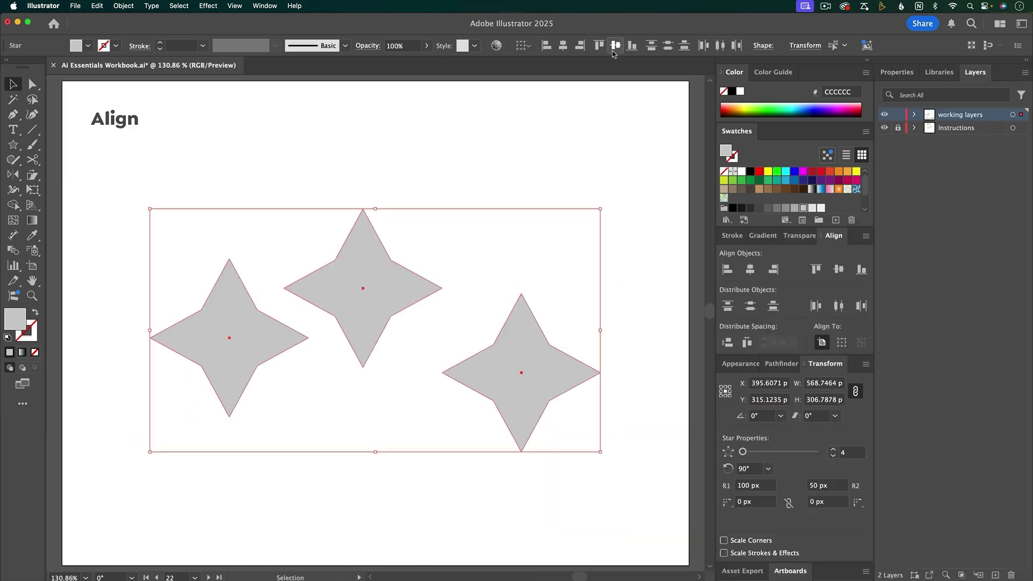
{"action": "left_click", "coordinate": [616, 45]}
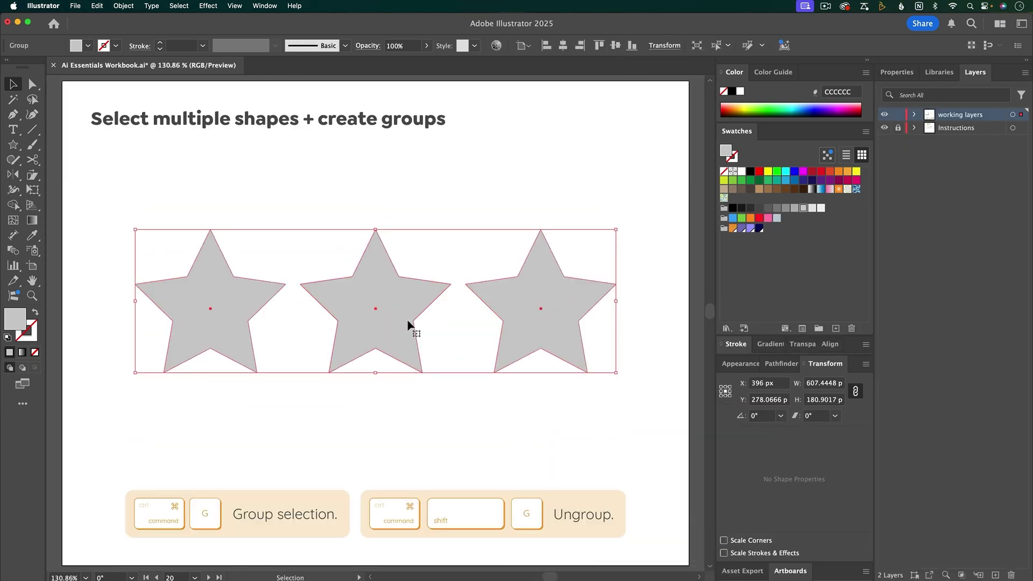
{"action": "double_click", "coordinate": [410, 325]}
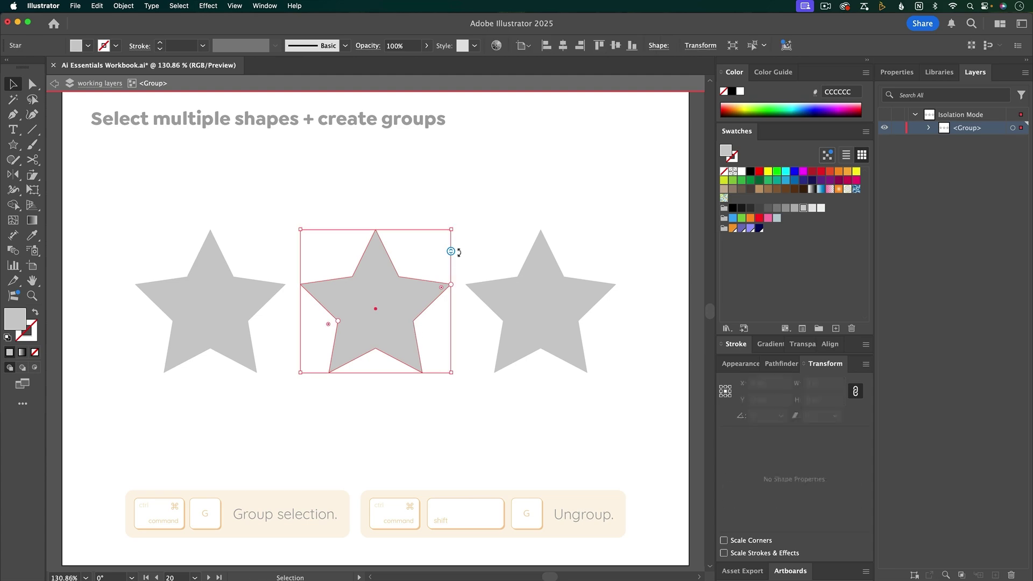
{"action": "left_click_drag", "start_coordinate": [459, 251], "coordinate": [457, 272]}
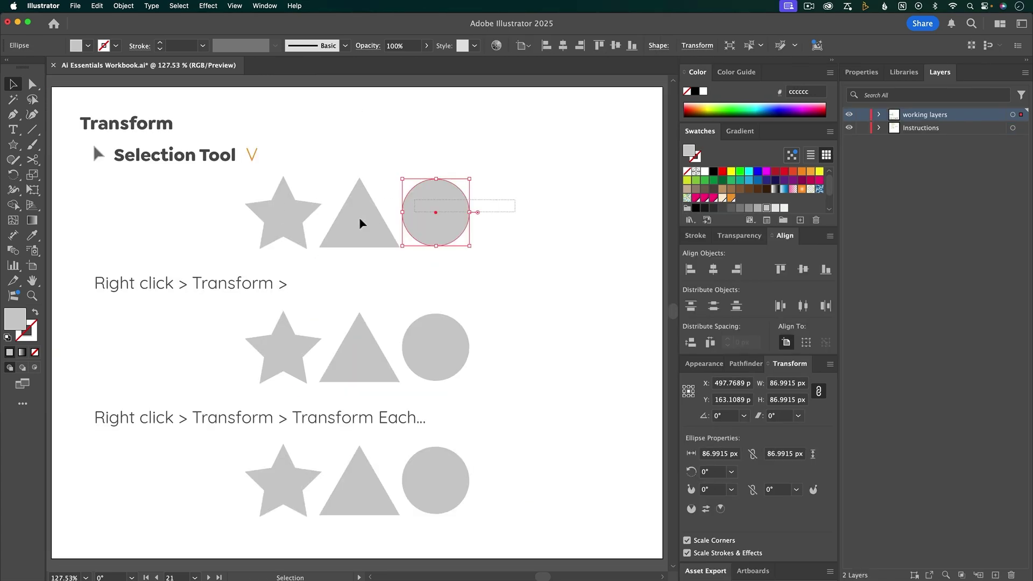
{"action": "left_click_drag", "start_coordinate": [362, 223], "coordinate": [468, 265]}
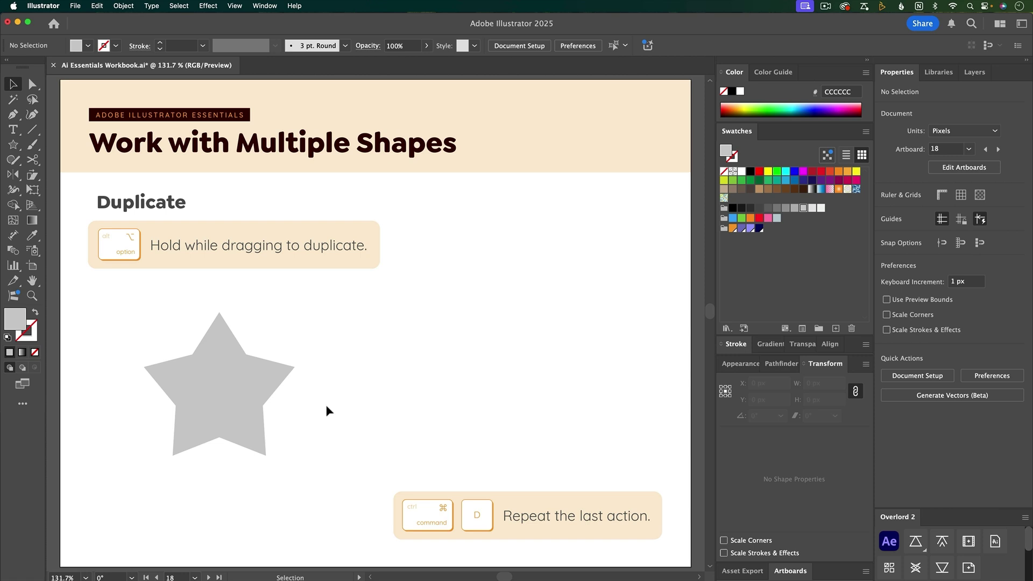
Step: Option-drag a copy of the star to the right, then repeat with Cmd+D for a third star
{"action": "key", "text": "alt"}
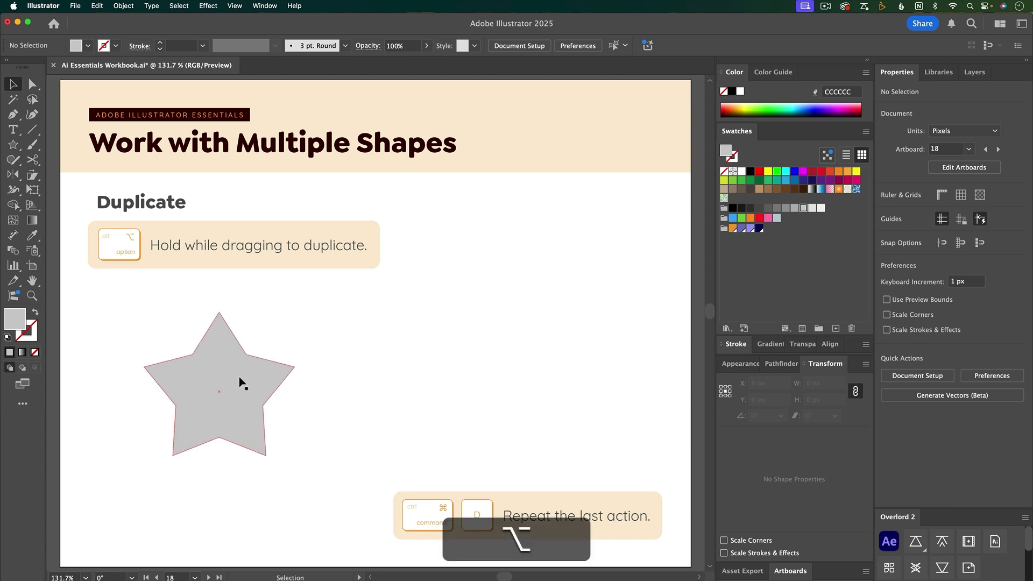
{"action": "left_click_drag", "start_coordinate": [239, 383], "coordinate": [390, 385]}
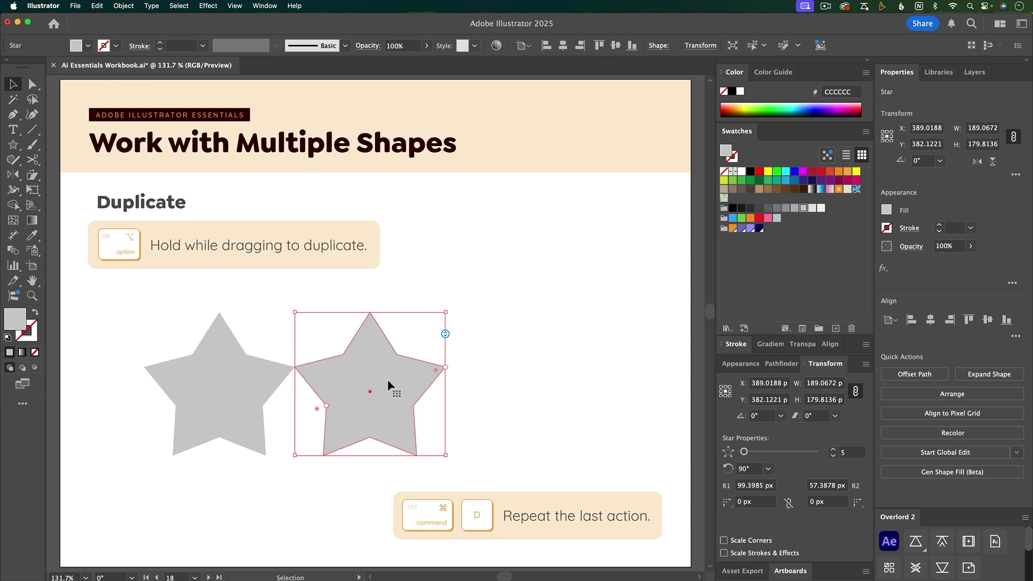
{"action": "key", "text": "super+d"}
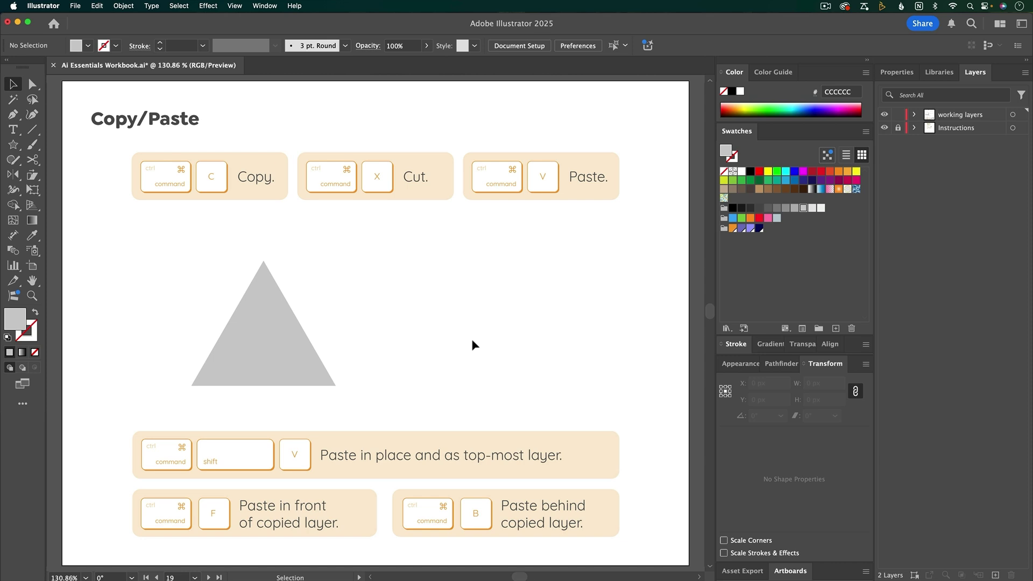
Step: Copy, paste, cut and re-paste the grey triangle, then delete the extra pasted copy
{"action": "left_click", "coordinate": [296, 345]}
{"action": "key", "text": "super+c"}
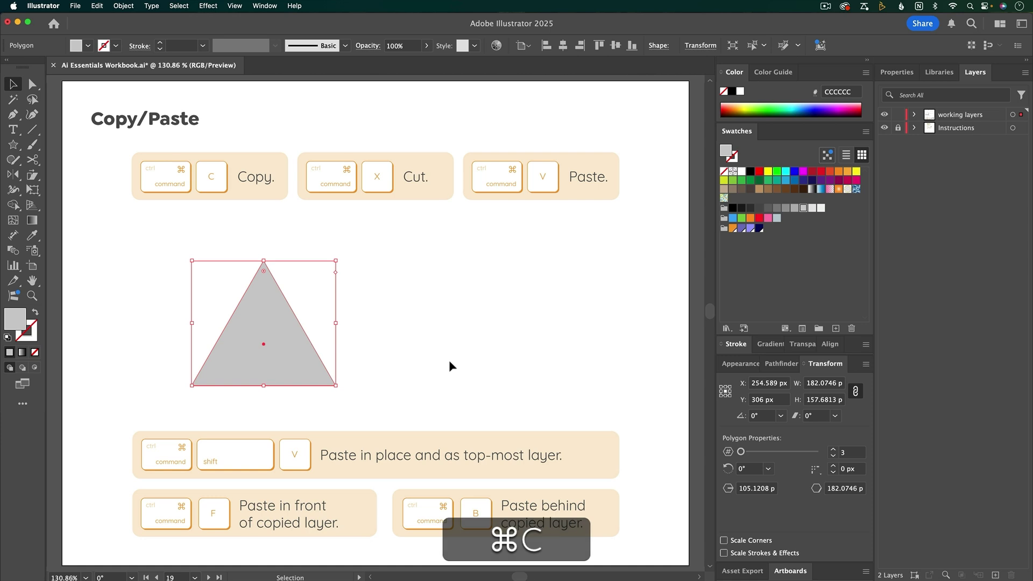
{"action": "key", "text": "super+v"}
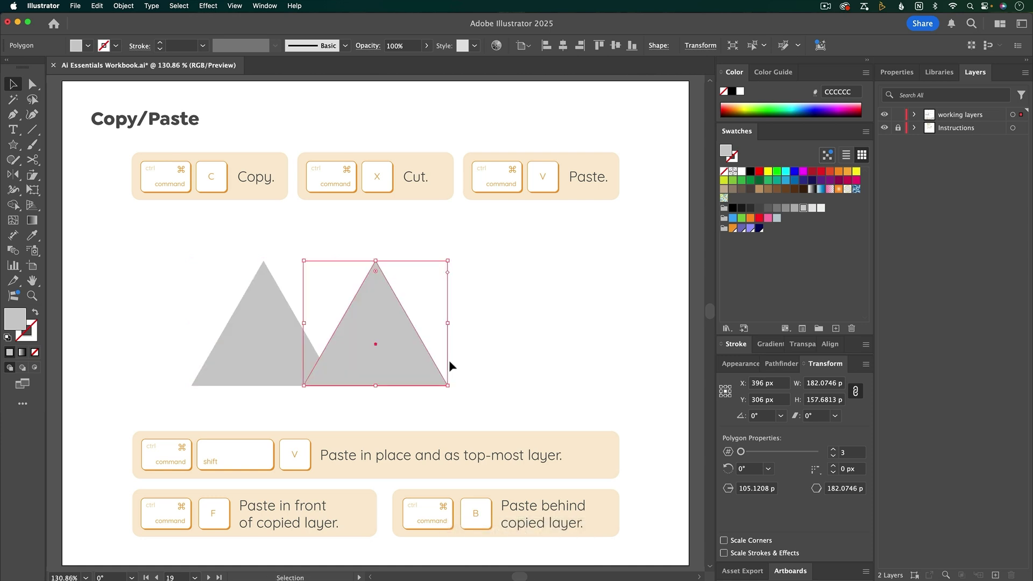
{"action": "key", "text": "super+x"}
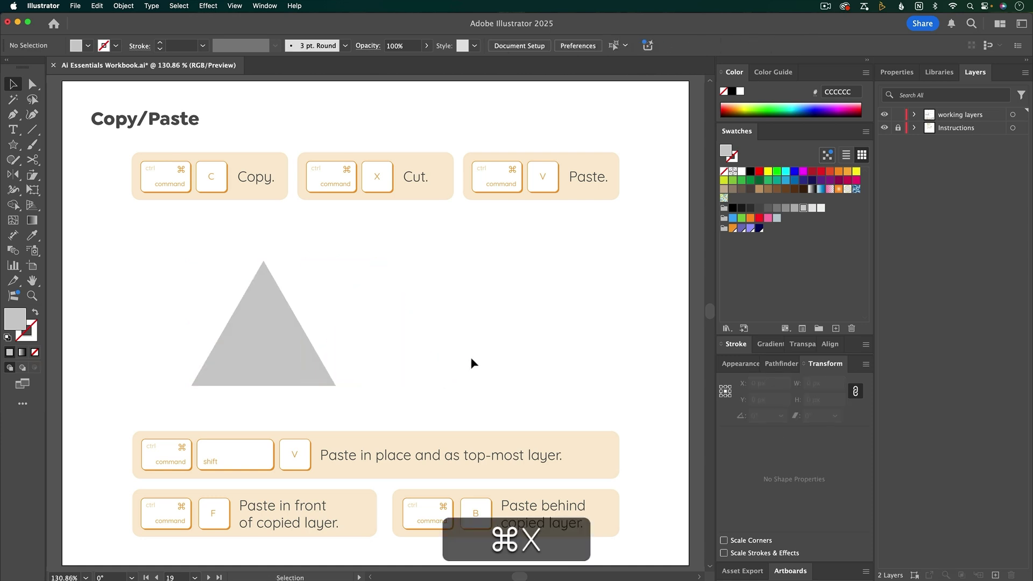
{"action": "key", "text": "super+v"}
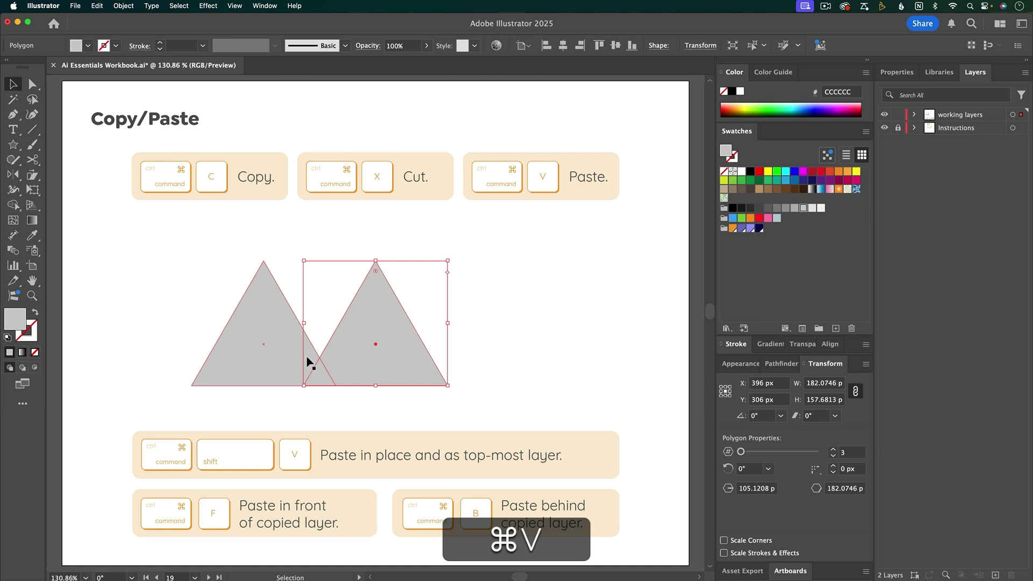
{"action": "left_click", "coordinate": [280, 340]}
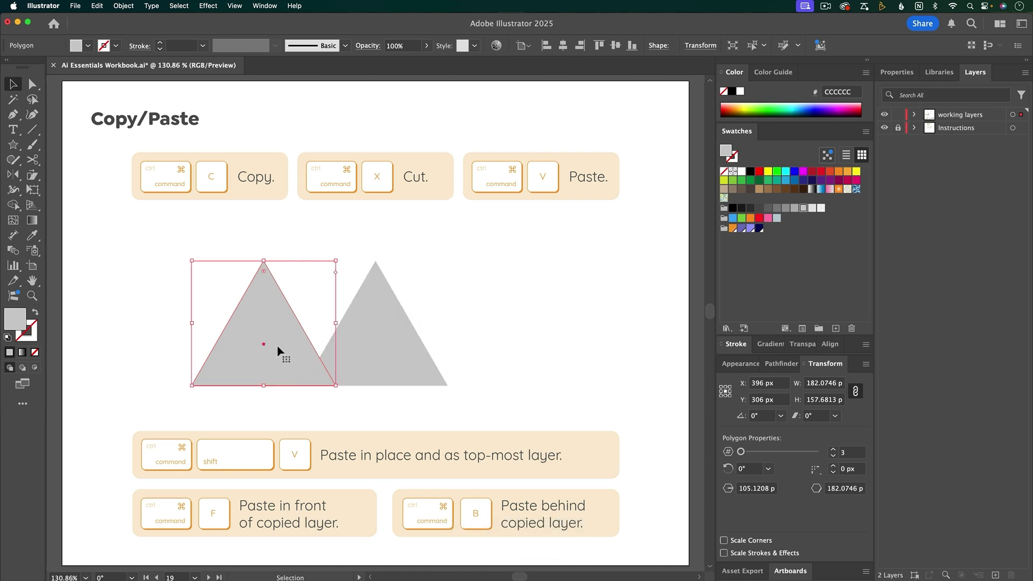
{"action": "left_click", "coordinate": [405, 330]}
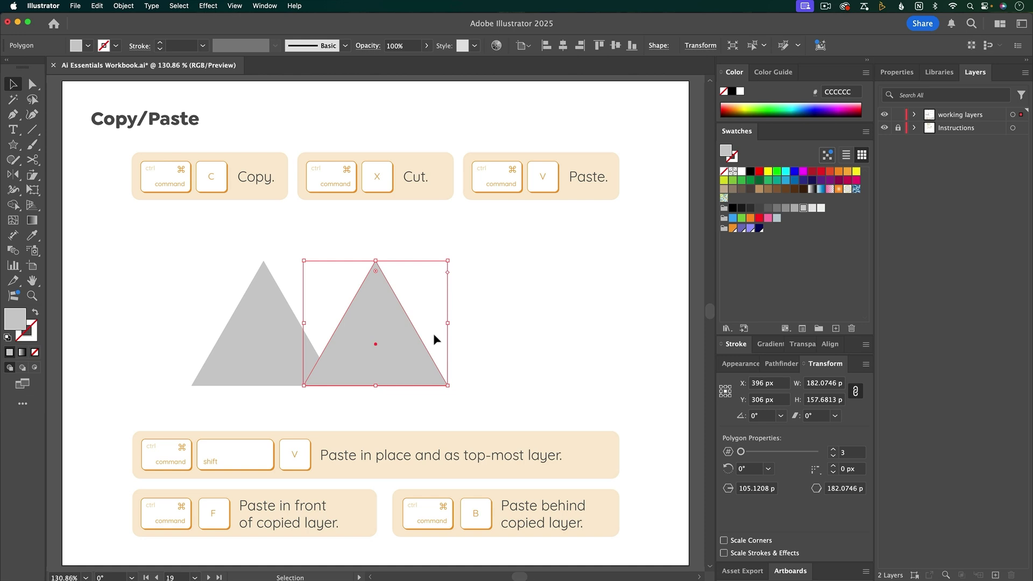
{"action": "key", "text": "BackSpace"}
Step: Paste a copy of the triangle in place and rotate it 180° into a six-pointed star
{"action": "left_click", "coordinate": [296, 340]}
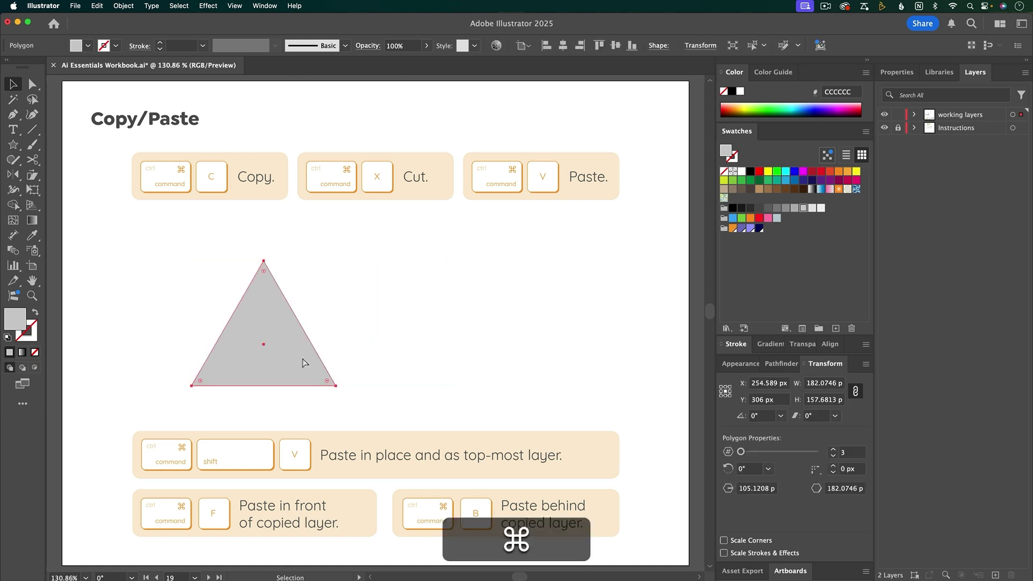
{"action": "key", "text": "super+c"}
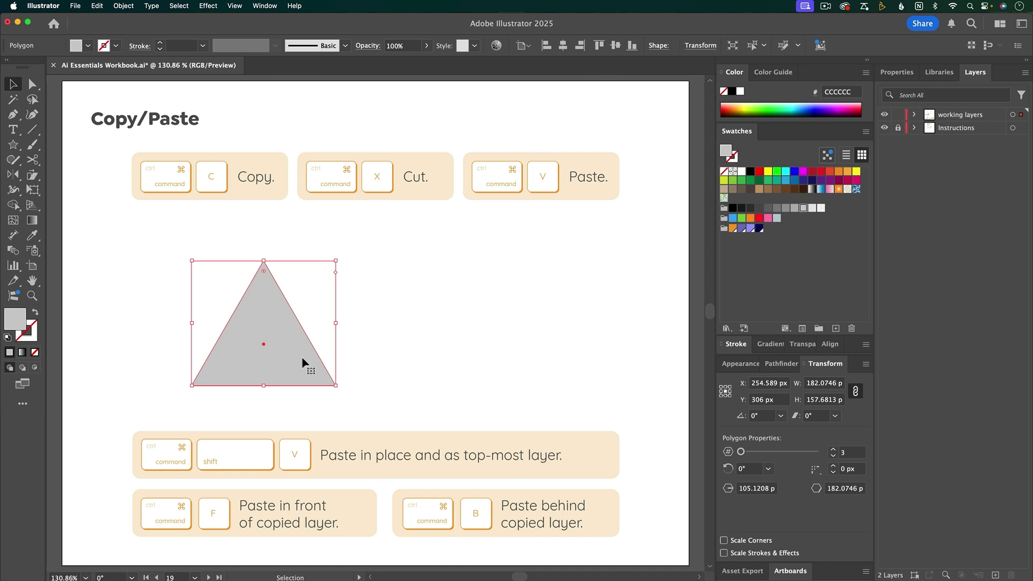
{"action": "key", "text": "shift+super+v"}
{"action": "left_click_drag", "start_coordinate": [346, 377], "coordinate": [188, 282]}
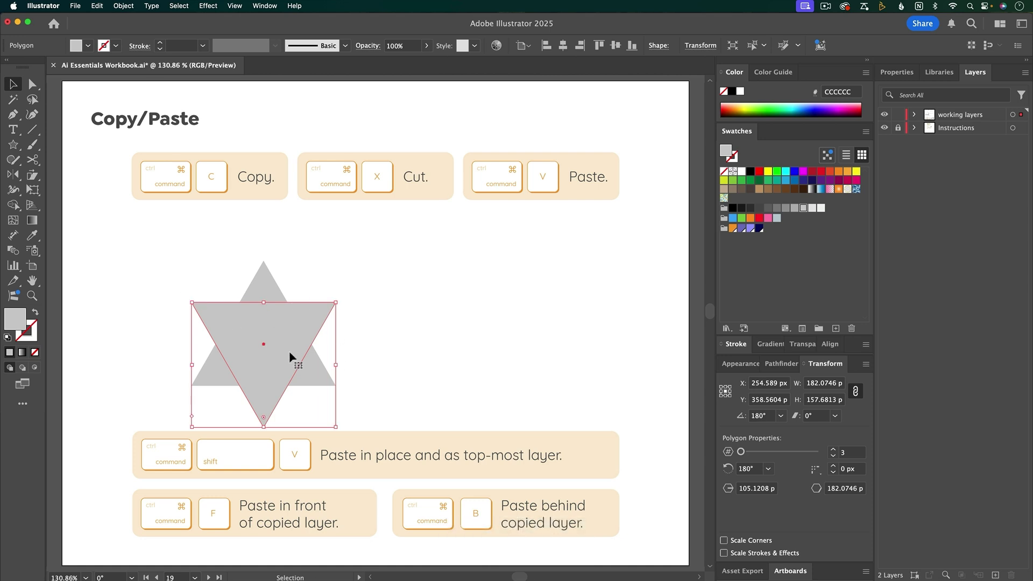
Step: Expand working layers and paste a copy of the upright triangle in front with Cmd+F
{"action": "left_click", "coordinate": [914, 114]}
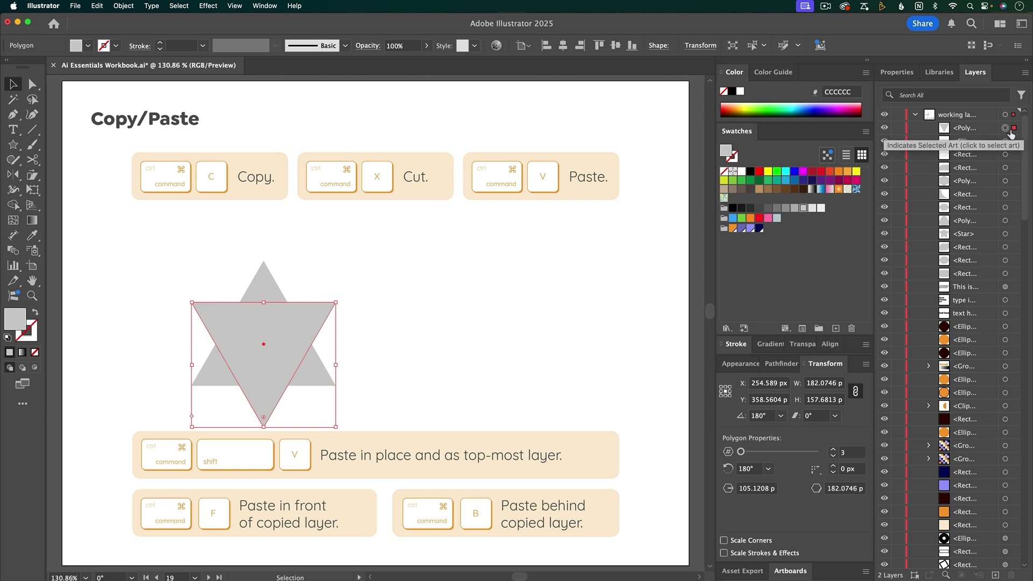
{"action": "left_click", "coordinate": [325, 379]}
{"action": "key", "text": "super+c"}
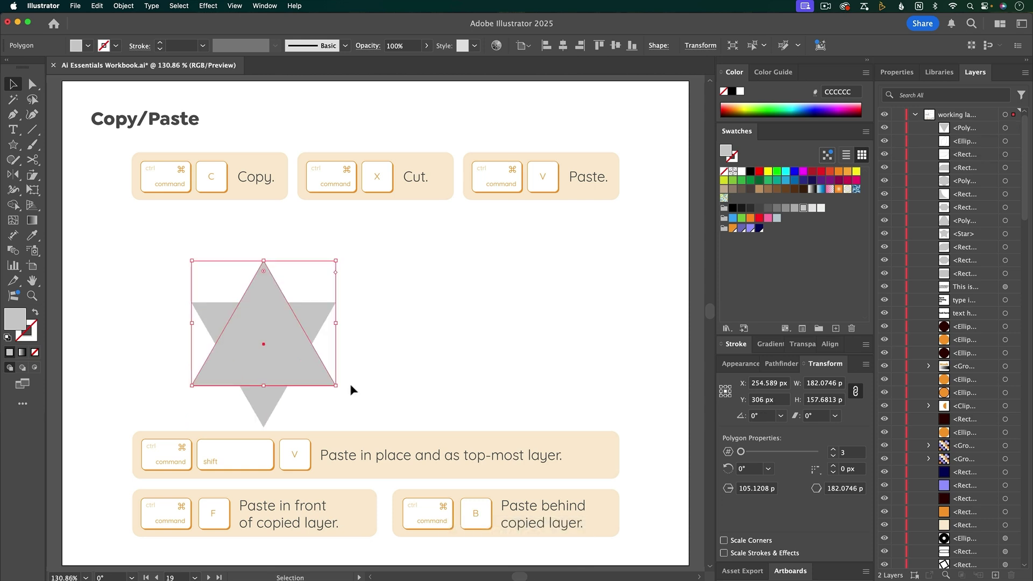
{"action": "key", "text": "super+f"}
{"action": "left_click", "coordinate": [319, 322]}
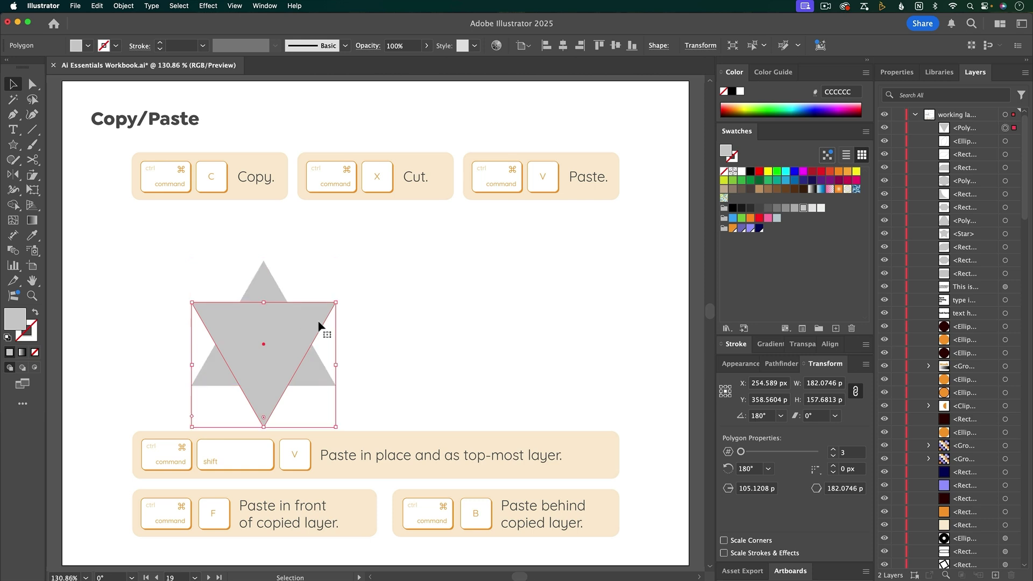
{"action": "key", "text": "alt+super+]"}
Step: Drag the triangle's row one step down the stacking order in the Layers panel
{"action": "scroll", "coordinate": [964, 359], "scroll_direction": "down", "scroll_amount": 5}
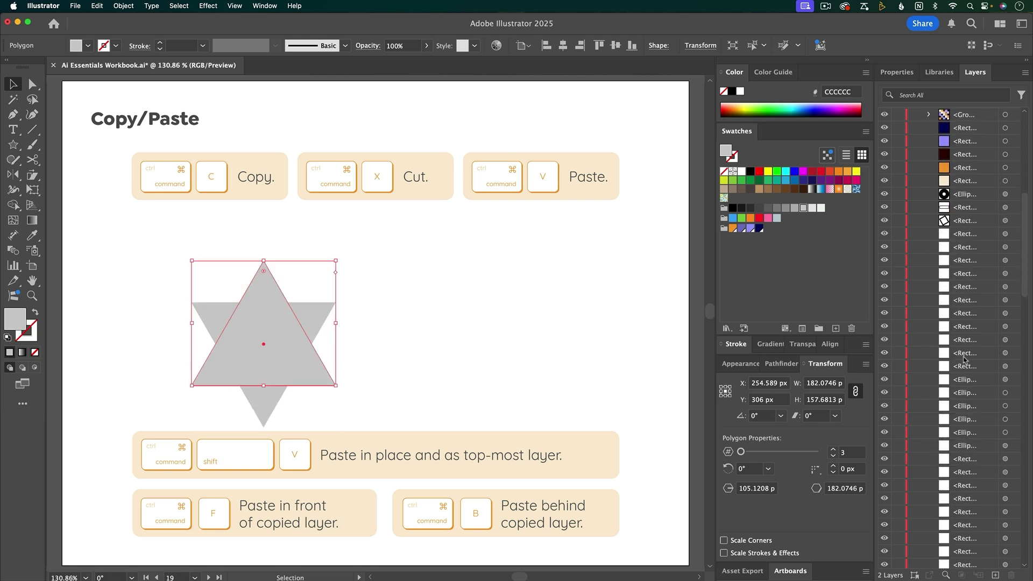
{"action": "scroll", "coordinate": [964, 359], "scroll_direction": "down", "scroll_amount": 10}
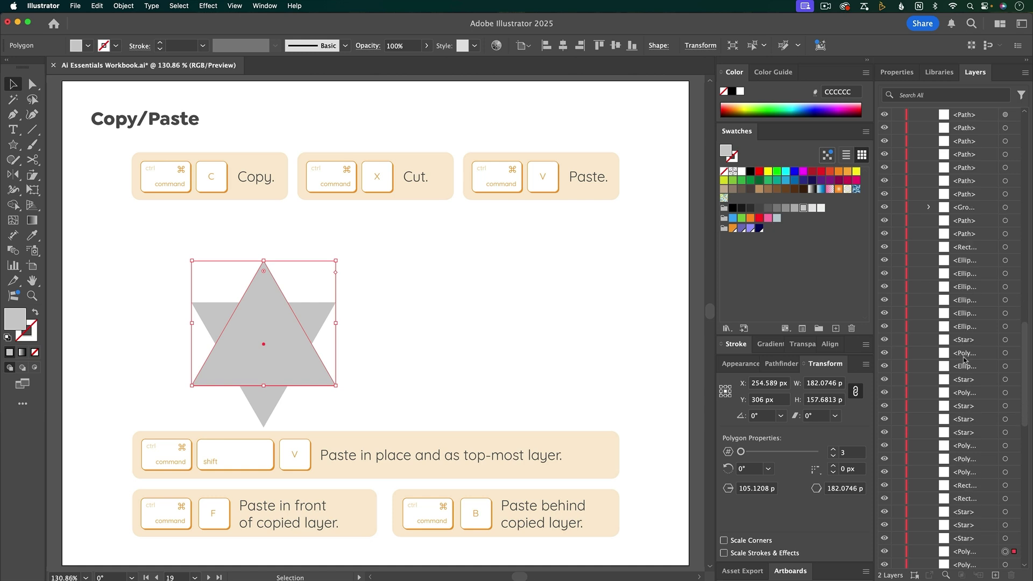
{"action": "scroll", "coordinate": [963, 360], "scroll_direction": "down", "scroll_amount": 15}
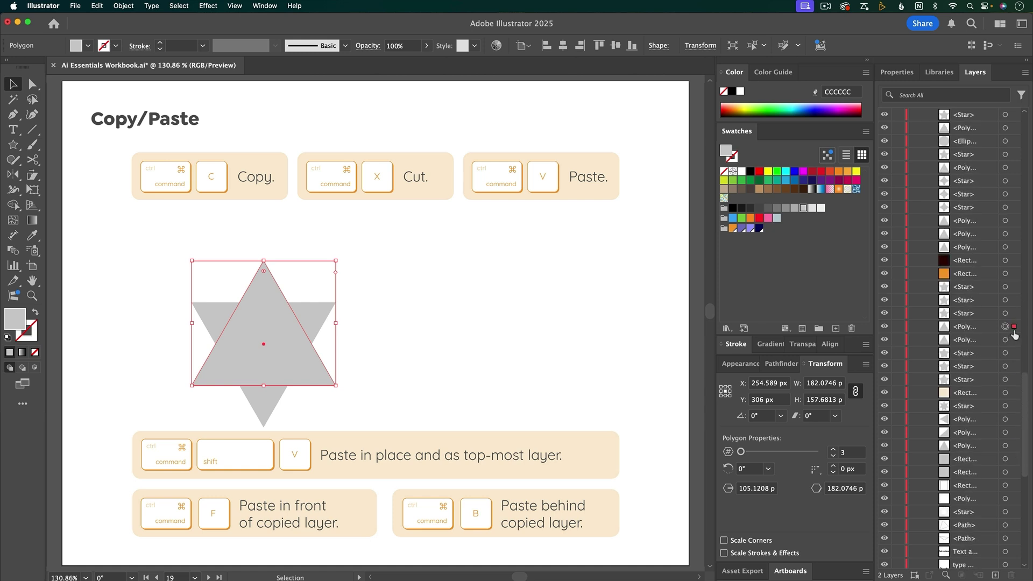
{"action": "left_click_drag", "start_coordinate": [972, 331], "coordinate": [1012, 345]}
{"action": "left_click", "coordinate": [980, 343]}
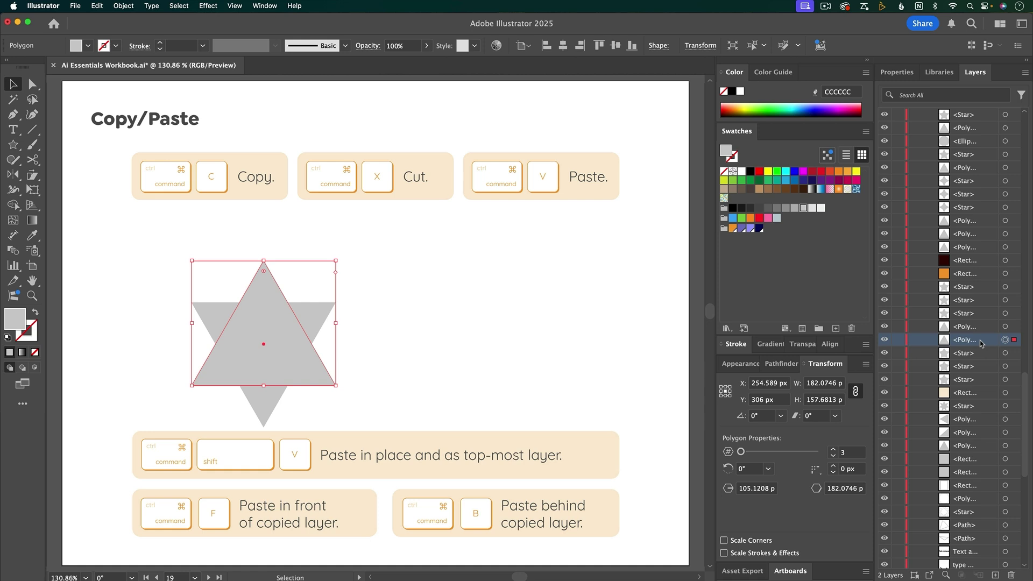
{"action": "left_click", "coordinate": [983, 330]}
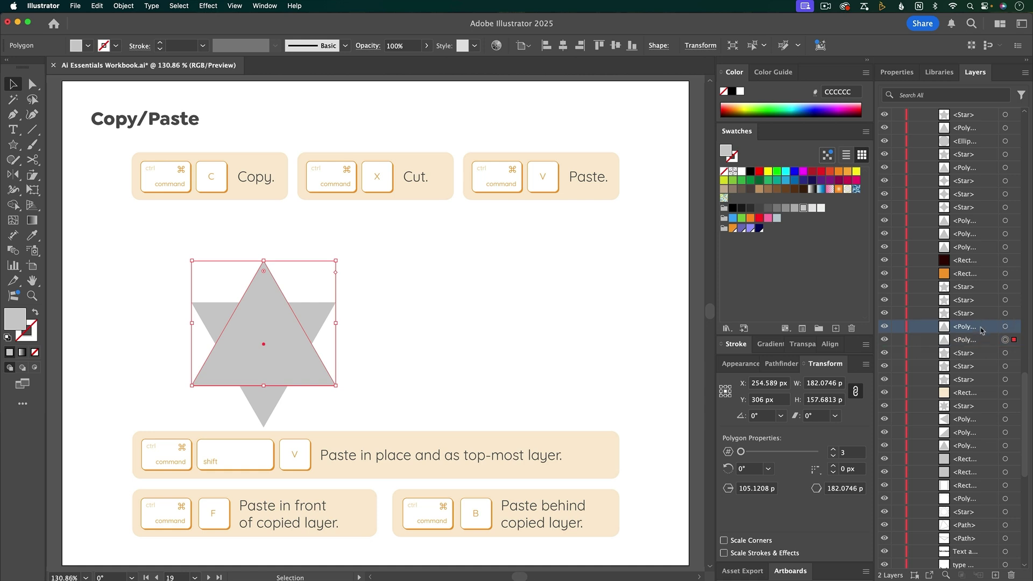
Step: Paste a copy of the selected triangle behind the original with Cmd+B
{"action": "left_click", "coordinate": [1015, 329]}
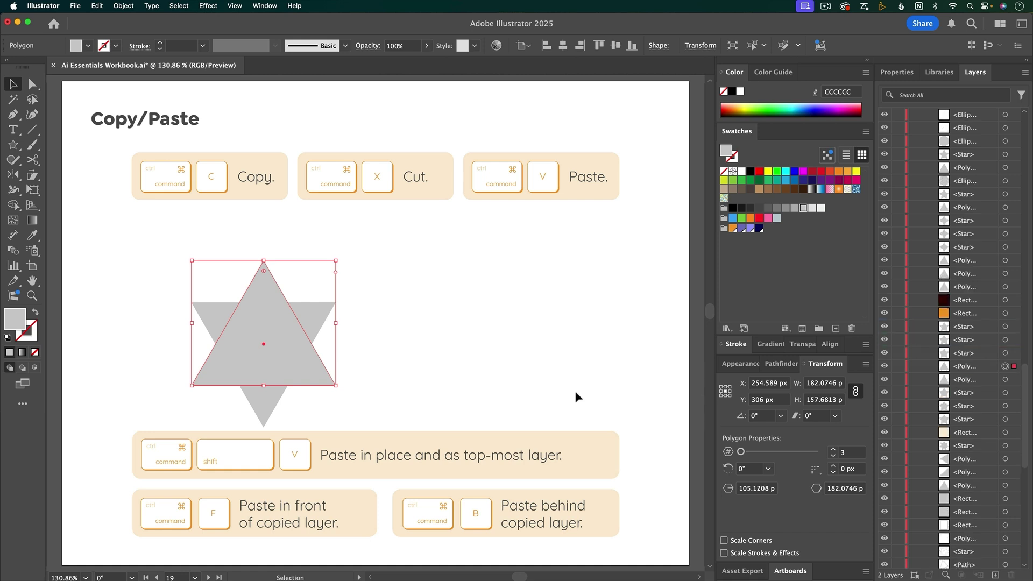
{"action": "key", "text": "super+c"}
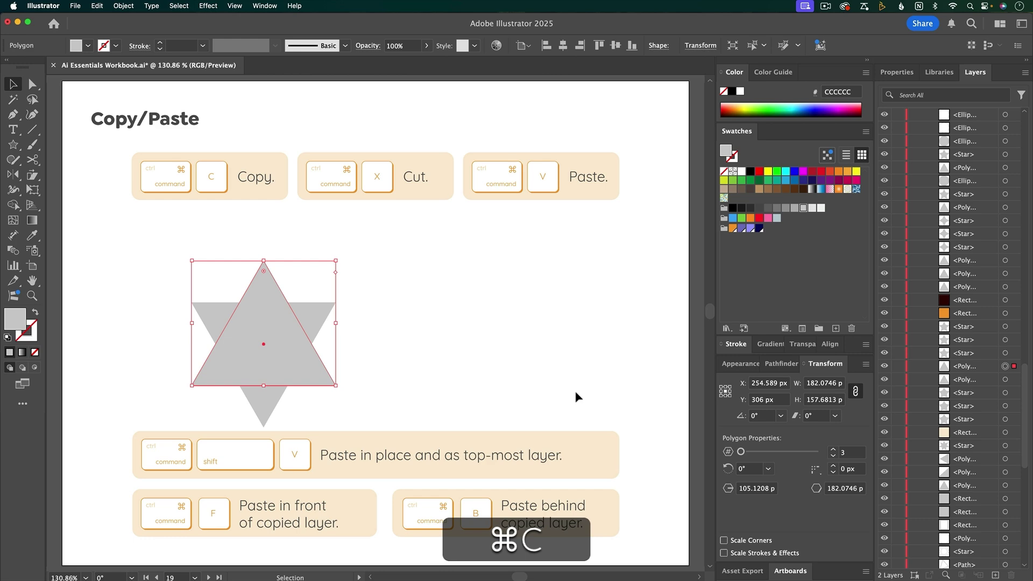
{"action": "key", "text": "super+b"}
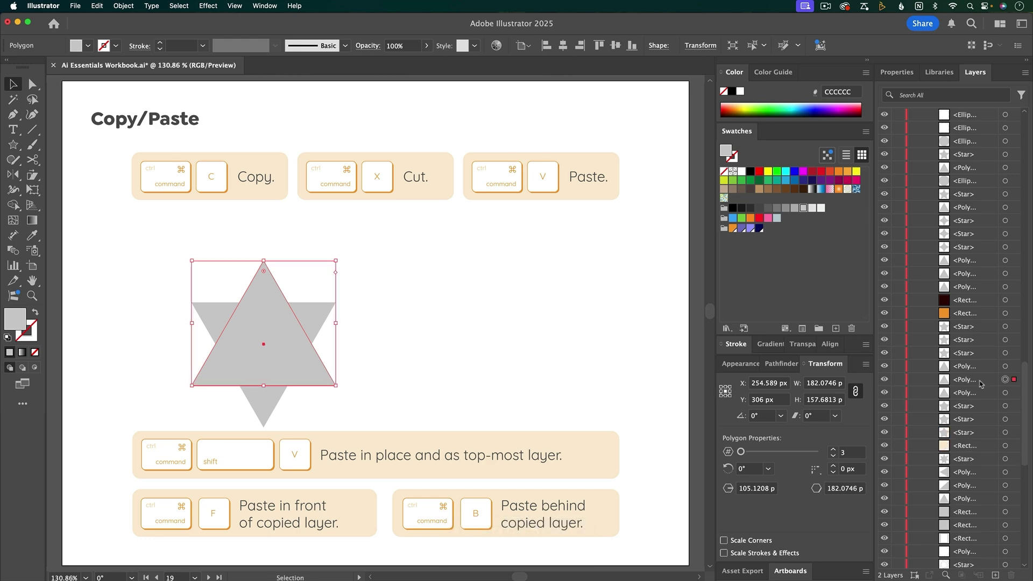
{"action": "left_click", "coordinate": [1014, 366]}
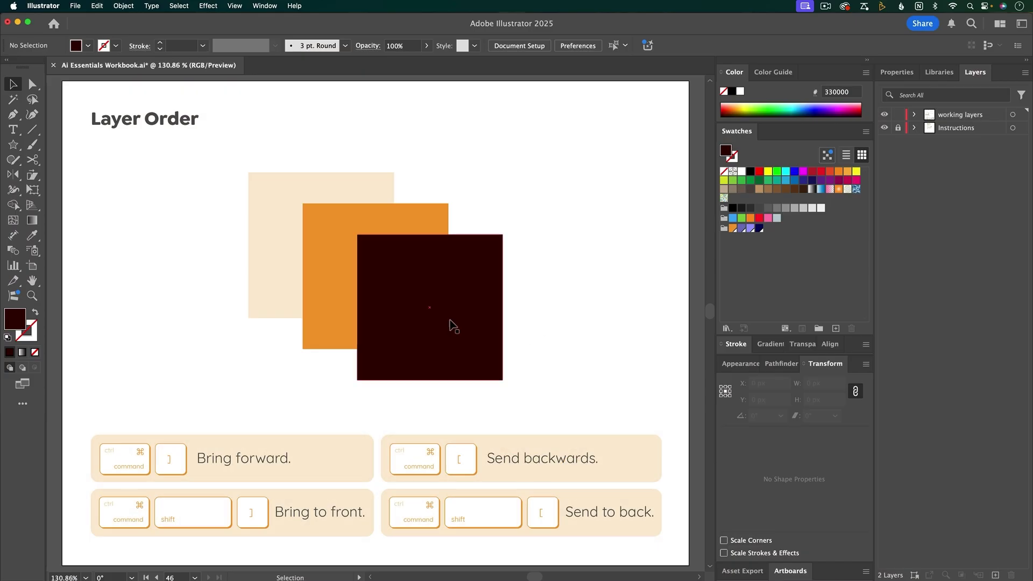
Step: Send the dark square backward via Arrange, then bring it forward again with Cmd+]
{"action": "left_click", "coordinate": [451, 323]}
{"action": "right_click", "coordinate": [450, 322]}
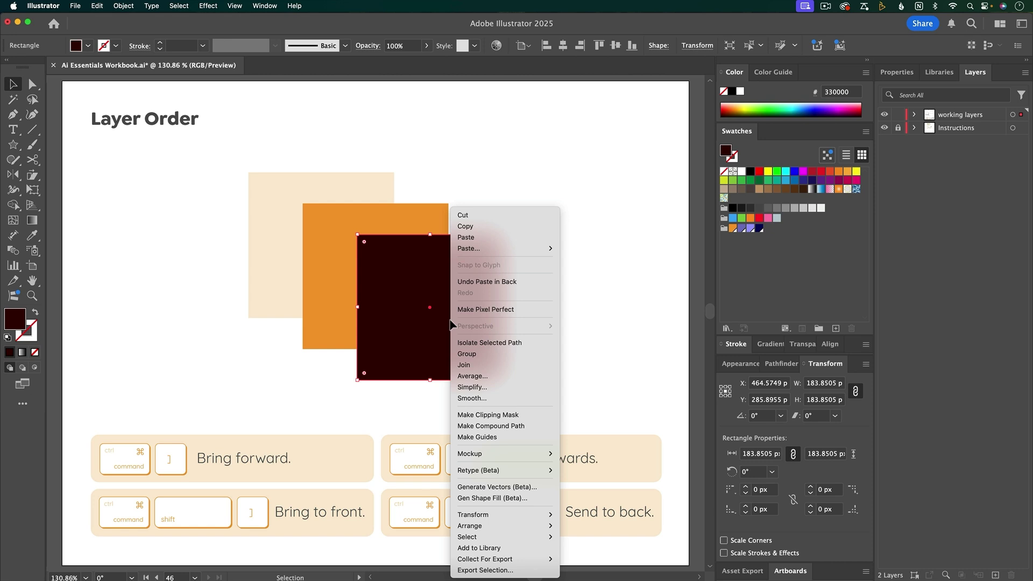
{"action": "mouse_move", "coordinate": [492, 524]}
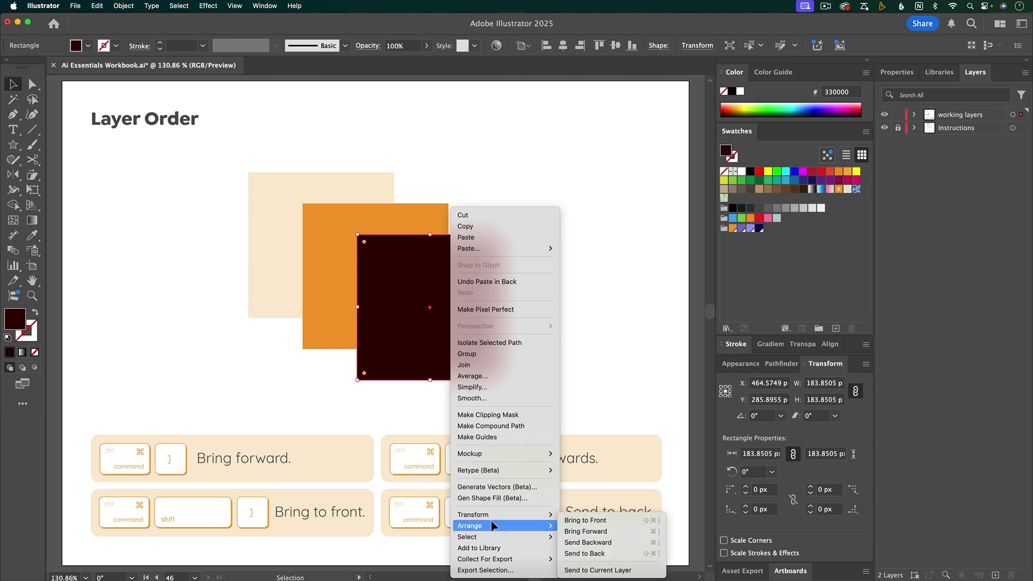
{"action": "left_click", "coordinate": [618, 545]}
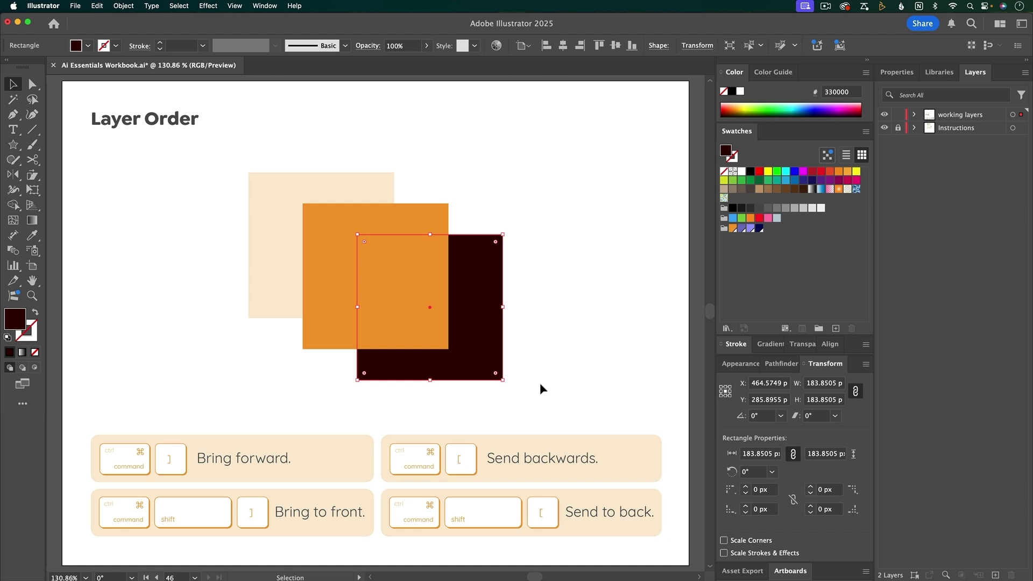
{"action": "key", "text": "super"}
{"action": "key", "text": "super+bracketright"}
{"action": "left_click", "coordinate": [536, 367]}
Step: Bring the peach square to the front with Shift+Cmd+], then send it back one step
{"action": "left_click", "coordinate": [278, 282]}
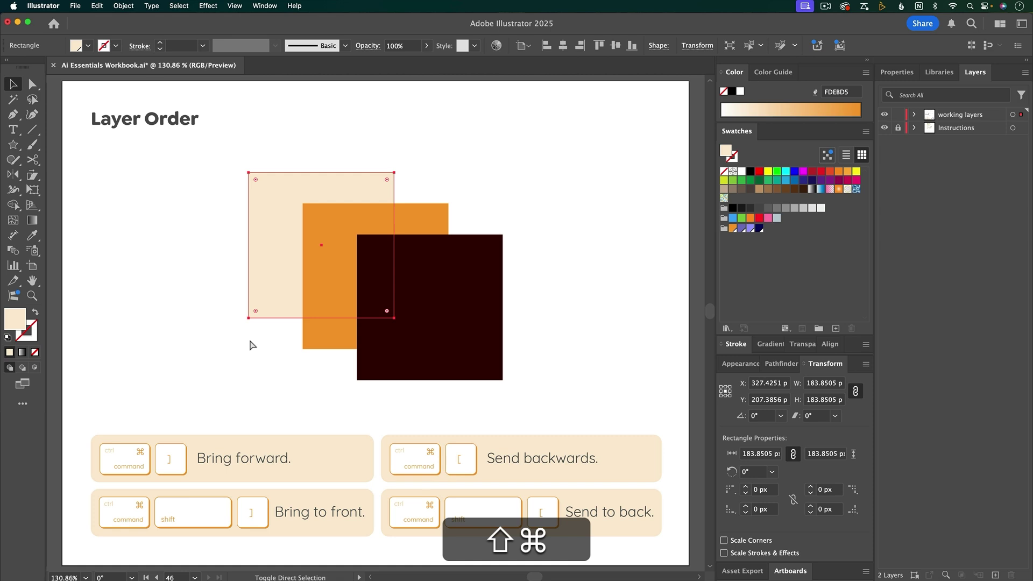
{"action": "key", "text": "shift+super+bracketright"}
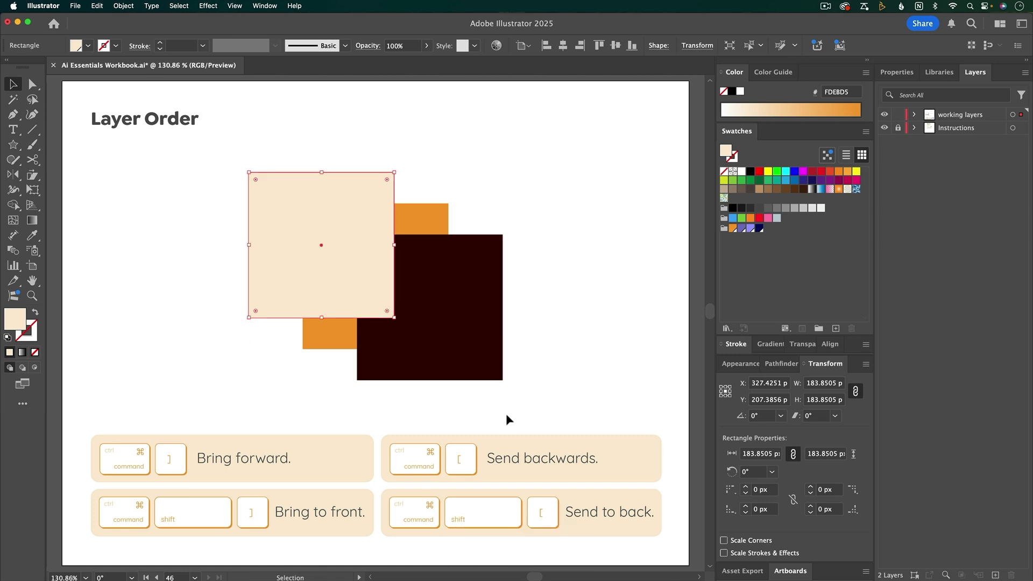
{"action": "key", "text": "super+bracketleft"}
Step: Expand working layers and send the peach square to the back with Shift+Cmd+[
{"action": "left_click", "coordinate": [914, 115]}
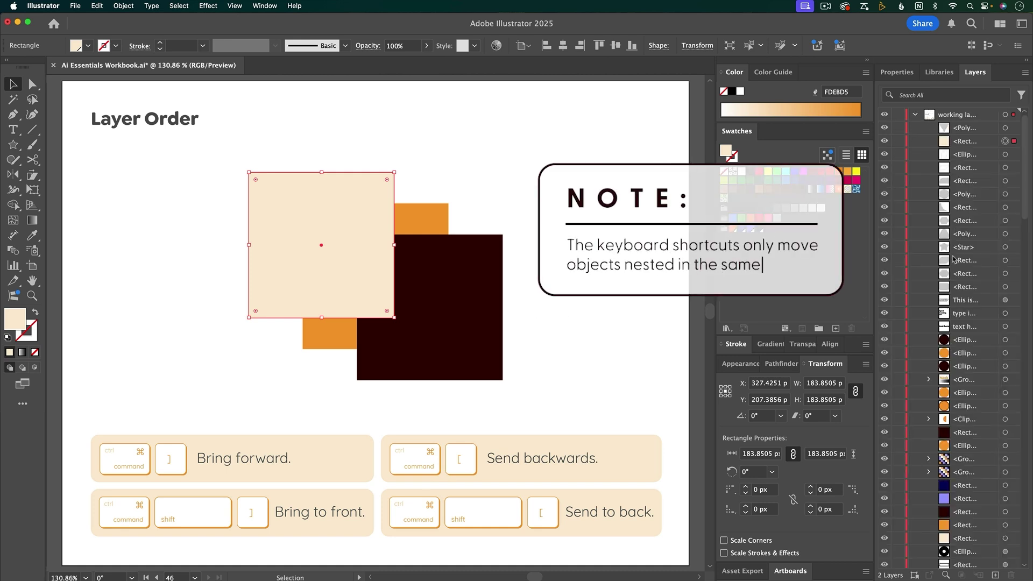
{"action": "left_click", "coordinate": [458, 293]}
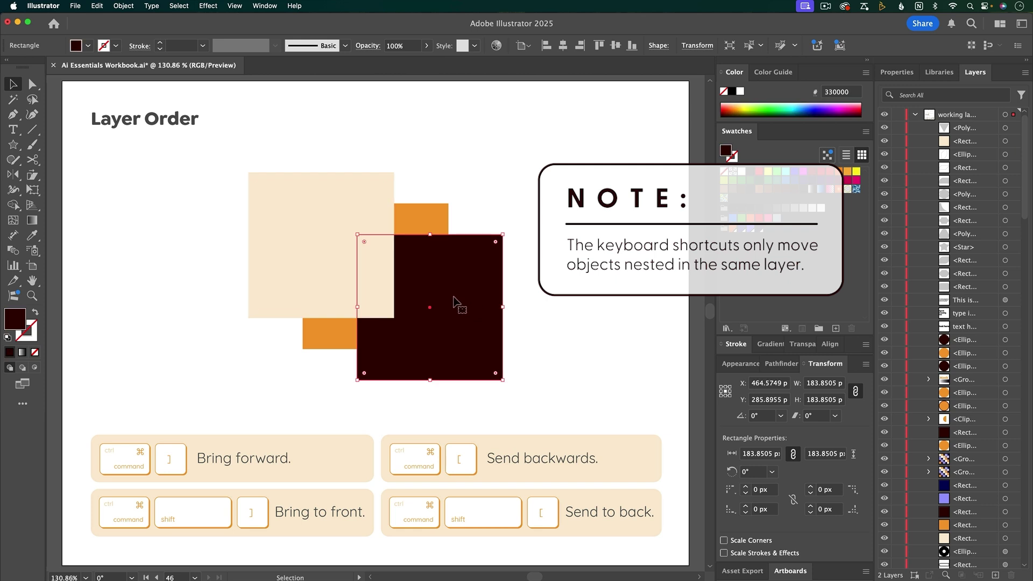
{"action": "left_click", "coordinate": [322, 276]}
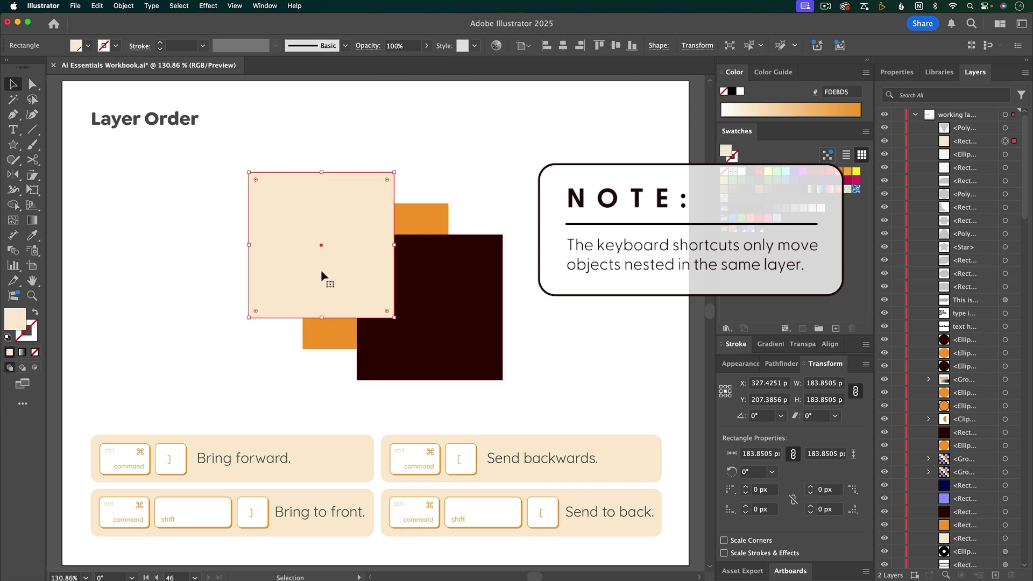
{"action": "key", "text": "shift+super"}
{"action": "key", "text": "shift+super+bracketleft"}
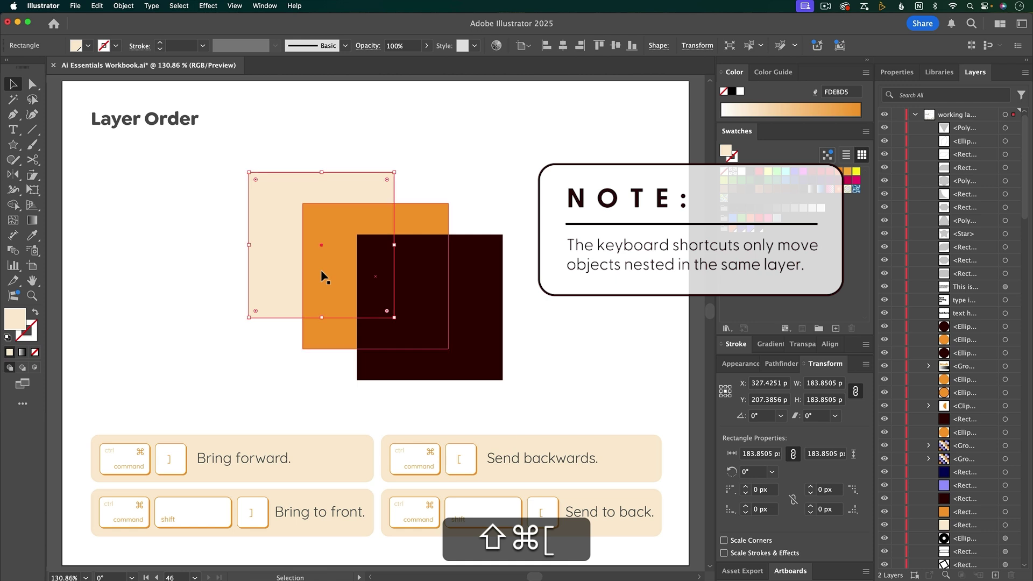
Step: Drag the dark square's row below the orange square in Layers, then collapse working layers
{"action": "left_click", "coordinate": [492, 294]}
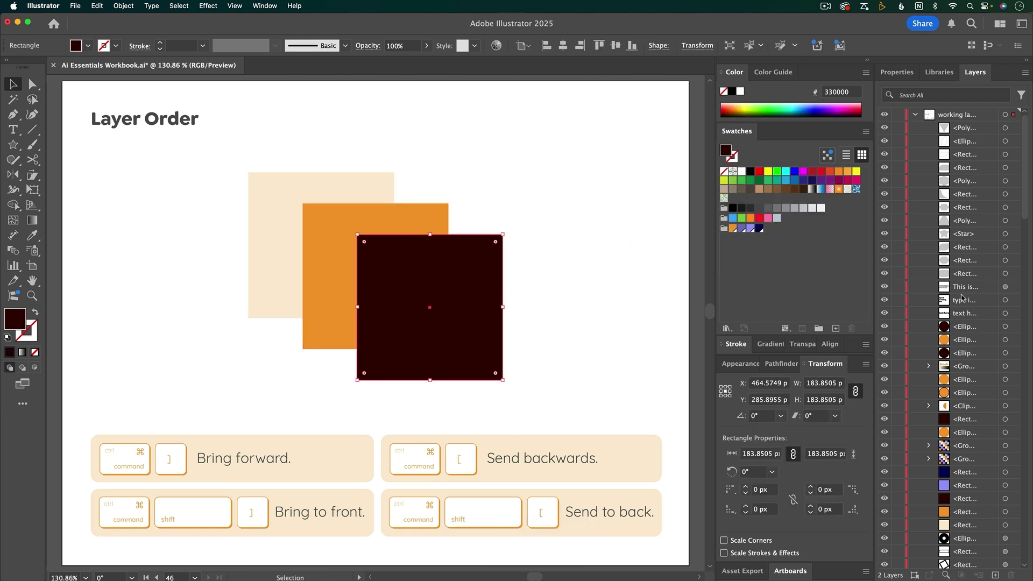
{"action": "scroll", "coordinate": [963, 300], "scroll_direction": "down", "scroll_amount": 5}
{"action": "scroll", "coordinate": [963, 301], "scroll_direction": "down", "scroll_amount": 10}
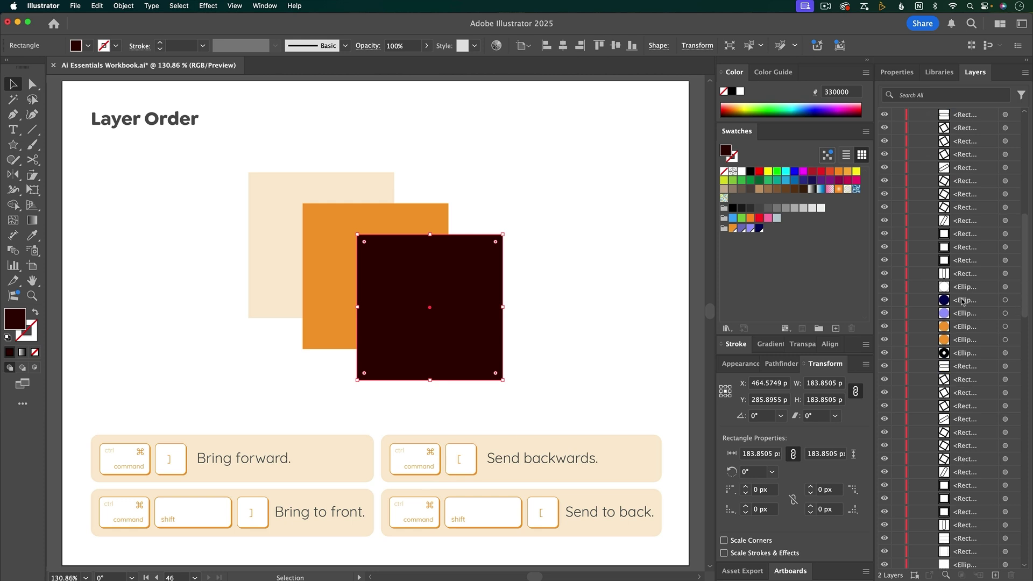
{"action": "scroll", "coordinate": [962, 301], "scroll_direction": "down", "scroll_amount": 10}
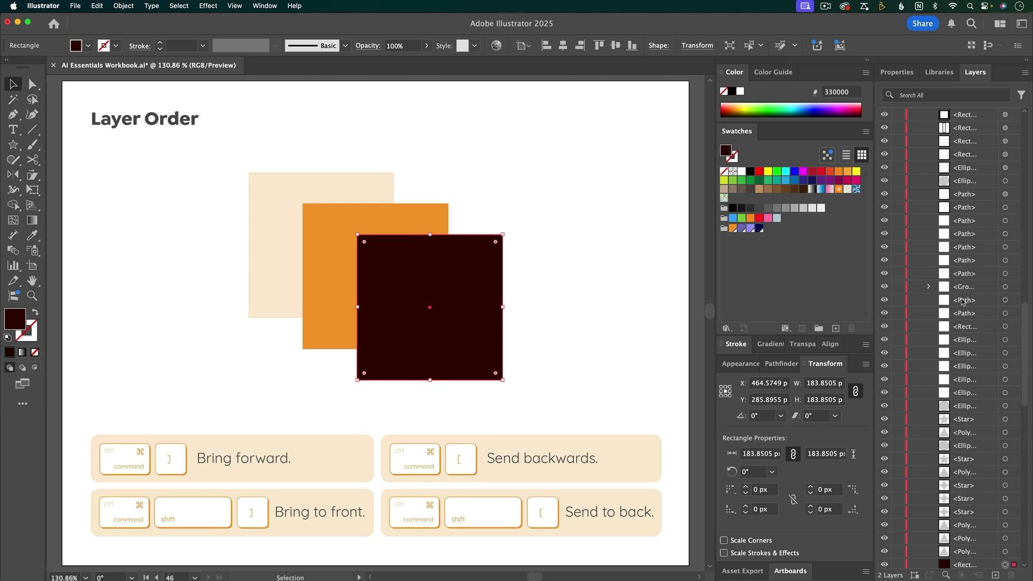
{"action": "scroll", "coordinate": [962, 301], "scroll_direction": "down", "scroll_amount": 7}
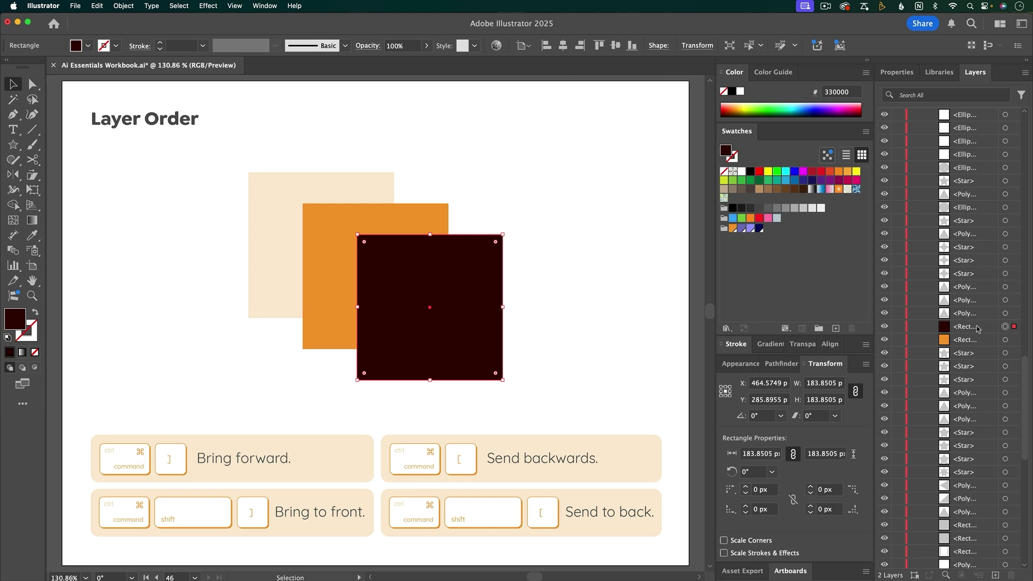
{"action": "left_click_drag", "start_coordinate": [977, 328], "coordinate": [978, 347]}
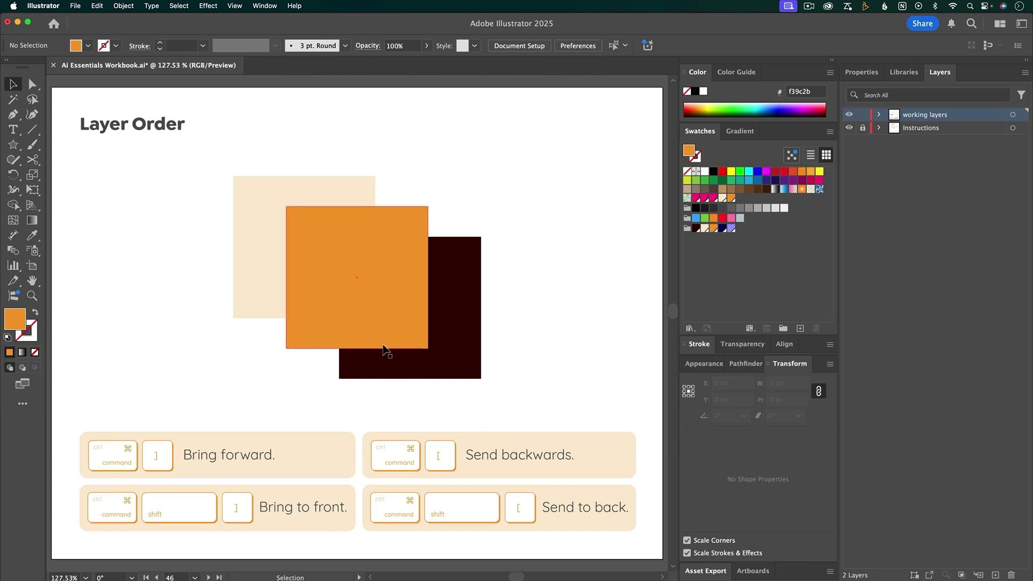
{"action": "left_click", "coordinate": [879, 115]}
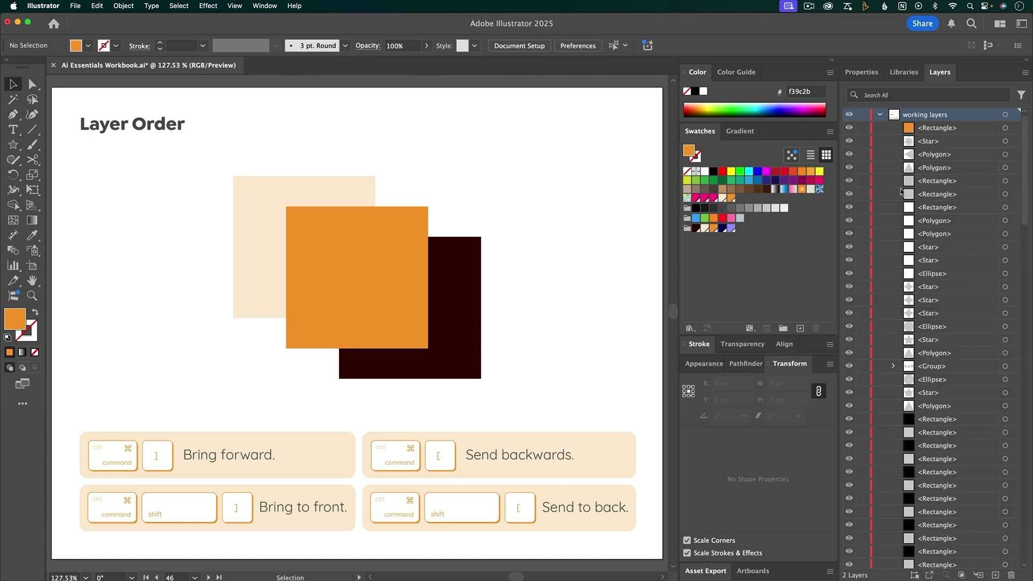
{"action": "left_click", "coordinate": [879, 115]}
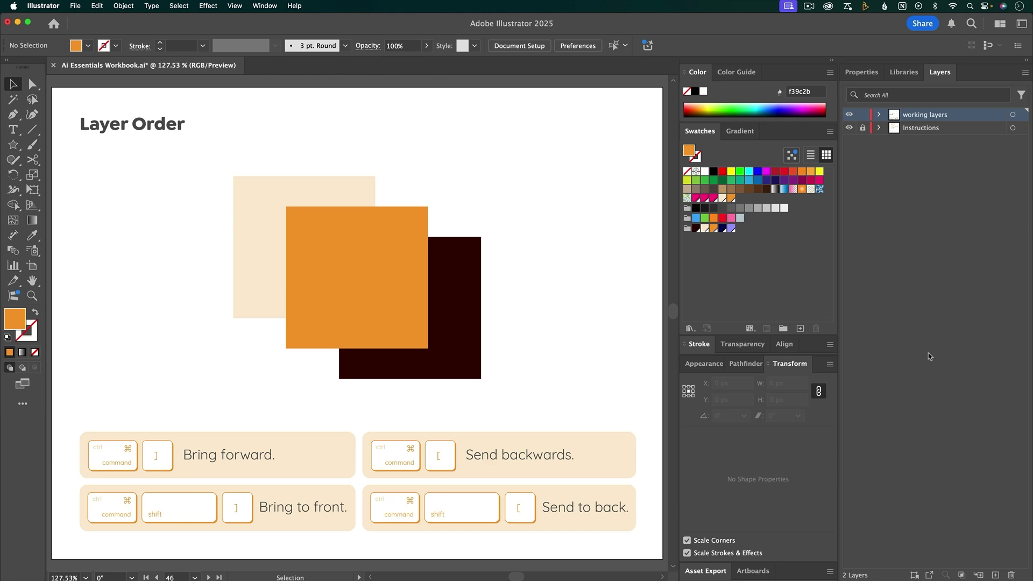
Step: Create a new layer, move the orange square onto it, and rename it 'yellow square'
{"action": "left_click", "coordinate": [996, 574]}
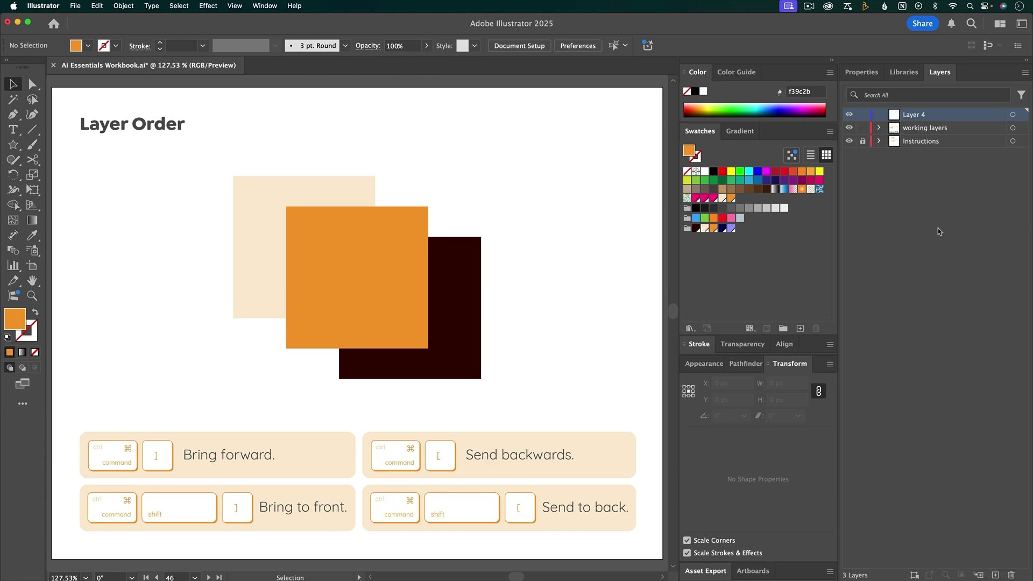
{"action": "left_click", "coordinate": [418, 256]}
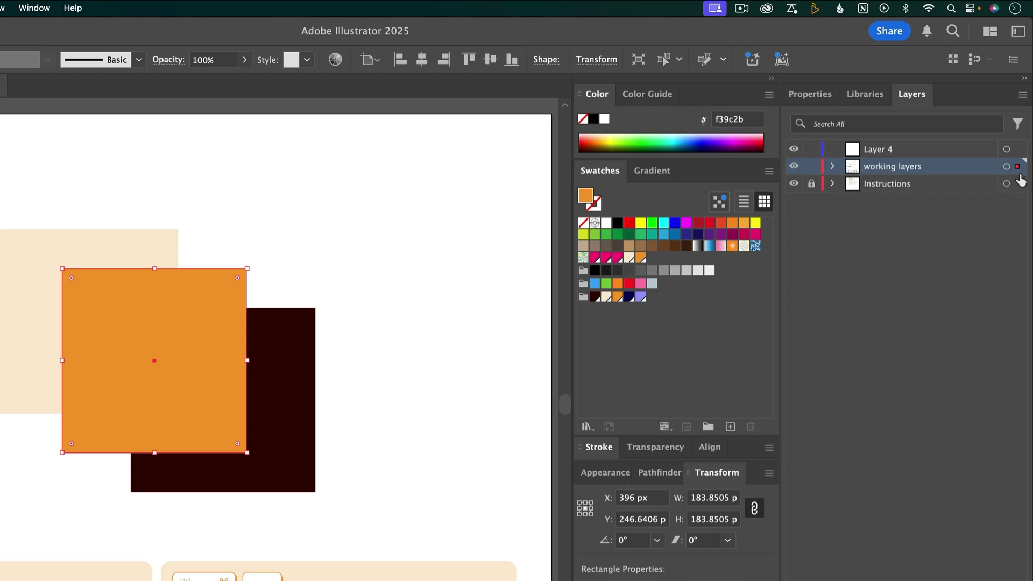
{"action": "left_click_drag", "start_coordinate": [1017, 171], "coordinate": [1018, 150]}
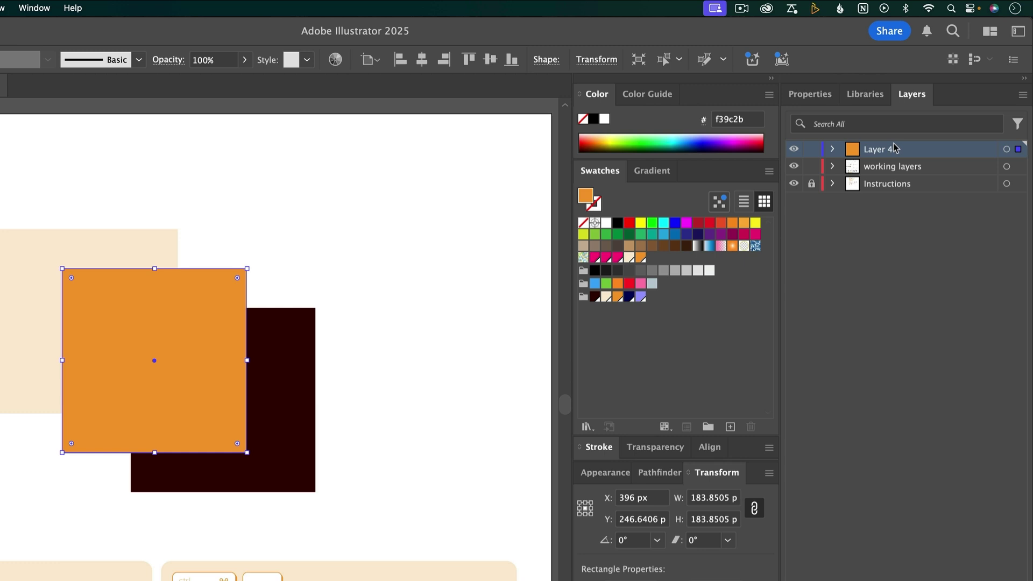
{"action": "double_click", "coordinate": [895, 150]}
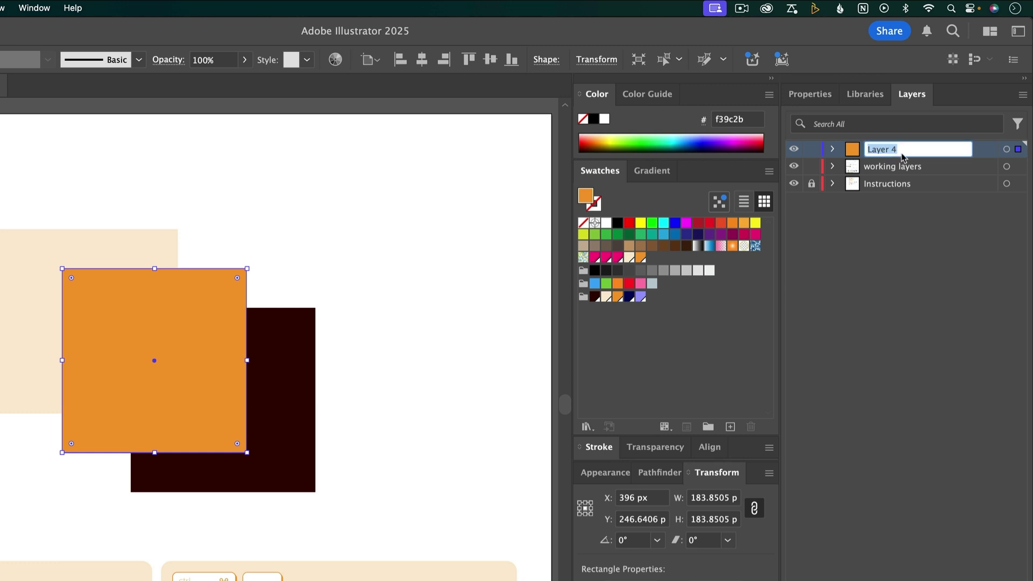
{"action": "type", "text": "yellow square"}
{"action": "key", "text": "Return"}
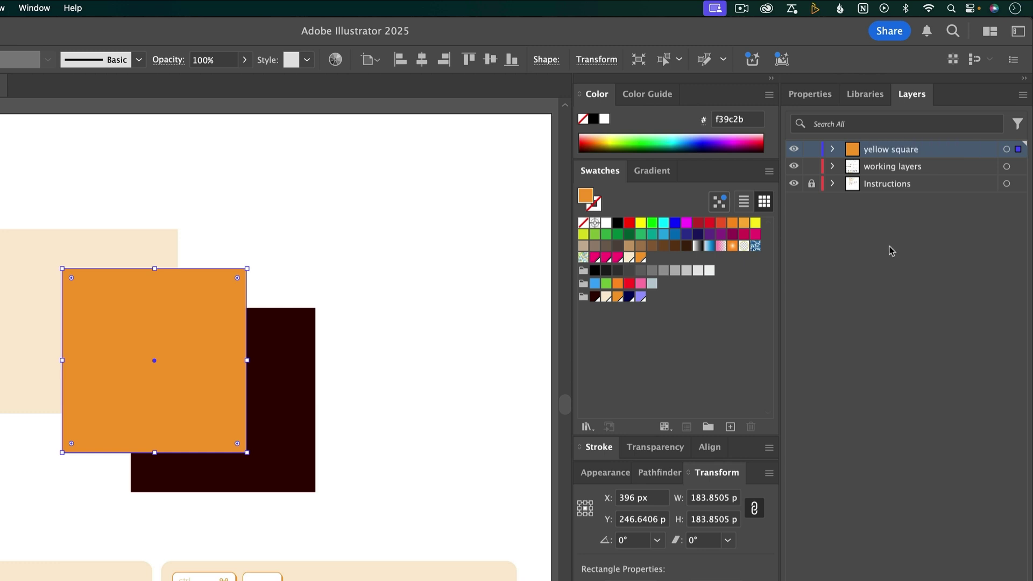
Step: Move 'yellow square' below working layers, toggle its visibility and lock, then delete it
{"action": "left_click_drag", "start_coordinate": [924, 148], "coordinate": [923, 173]}
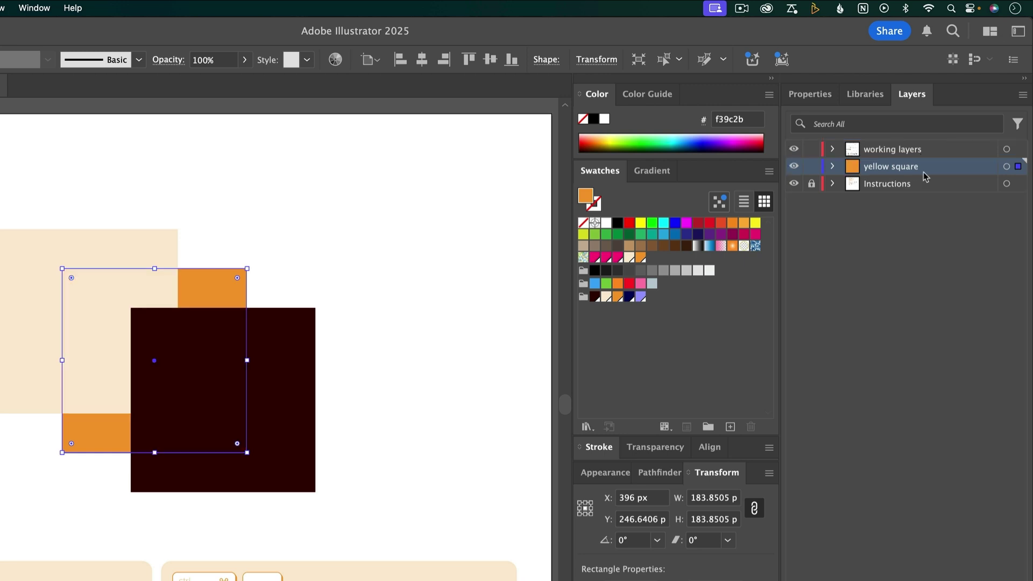
{"action": "left_click", "coordinate": [794, 166]}
{"action": "left_click", "coordinate": [795, 168]}
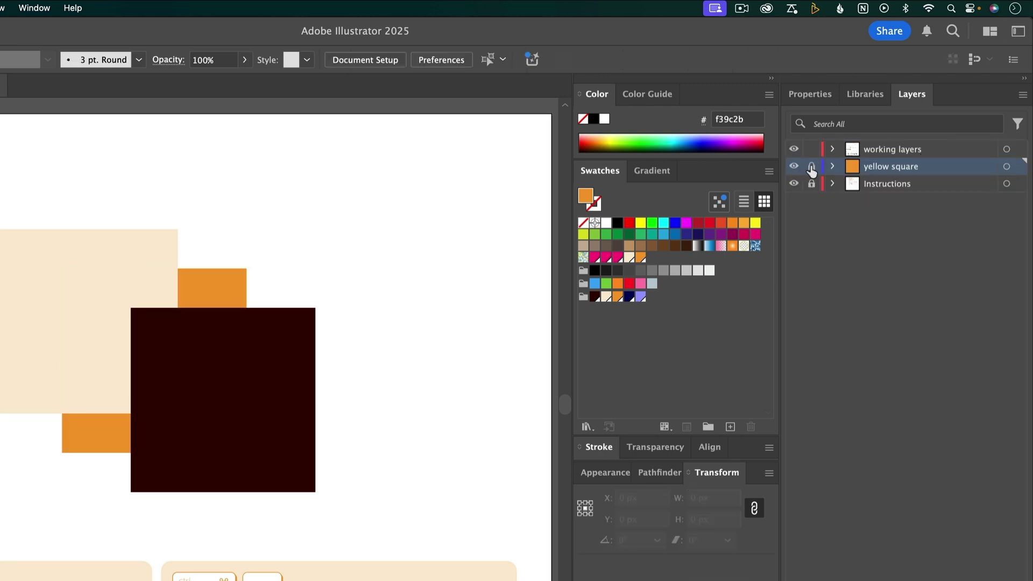
{"action": "left_click", "coordinate": [811, 168]}
{"action": "left_click", "coordinate": [811, 166]}
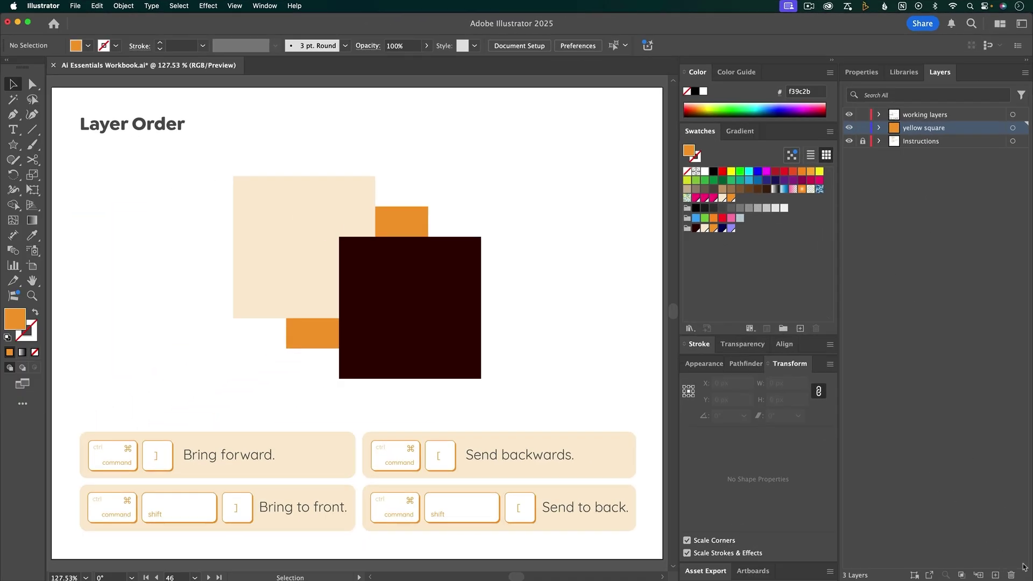
{"action": "left_click", "coordinate": [1012, 575]}
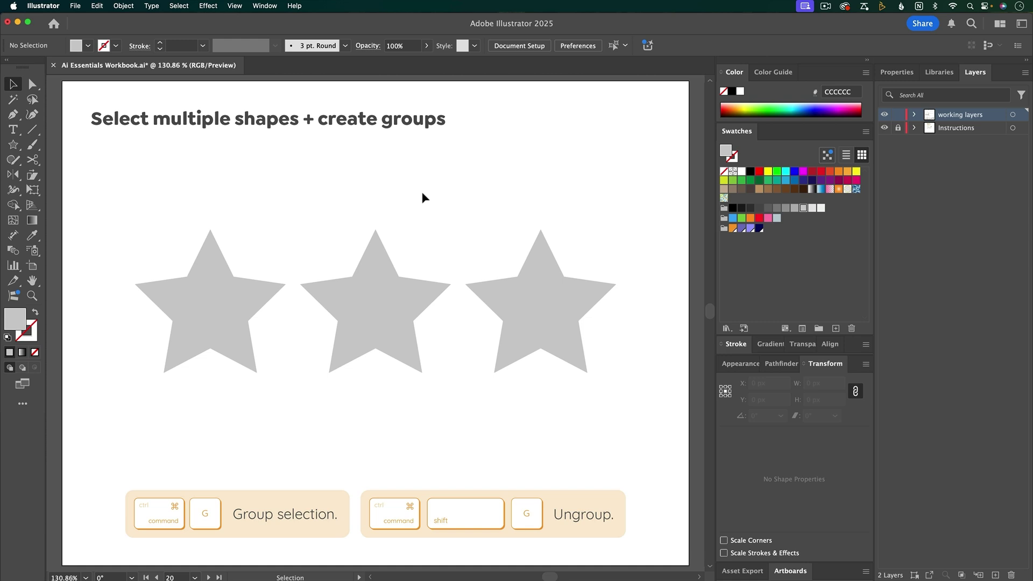
Step: Marquee-select the three grey stars and group them with Cmd+G
{"action": "left_click", "coordinate": [253, 296]}
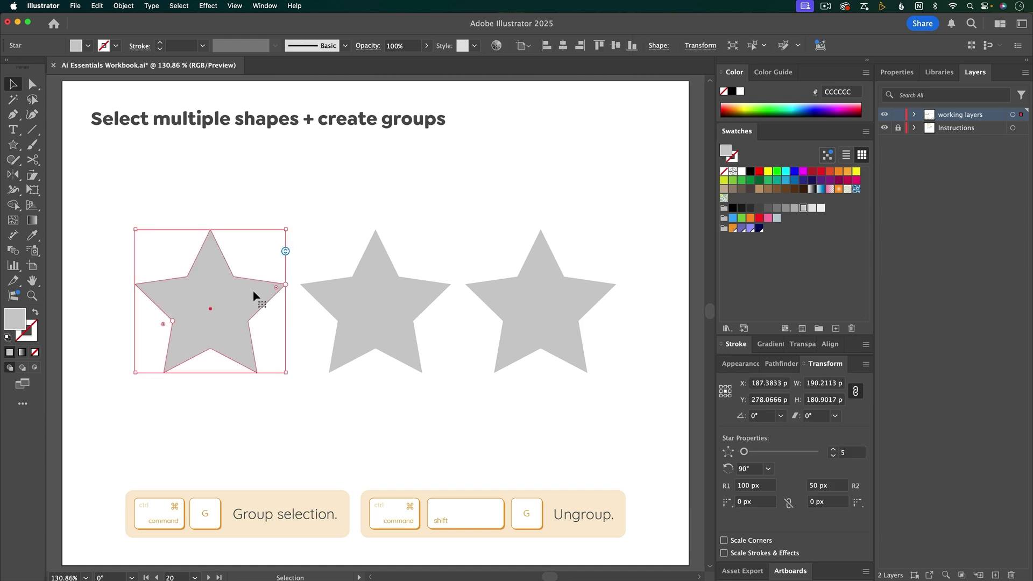
{"action": "left_click", "coordinate": [387, 295], "text": "shift"}
{"action": "left_click", "coordinate": [536, 301], "text": "shift"}
{"action": "left_click", "coordinate": [641, 264]}
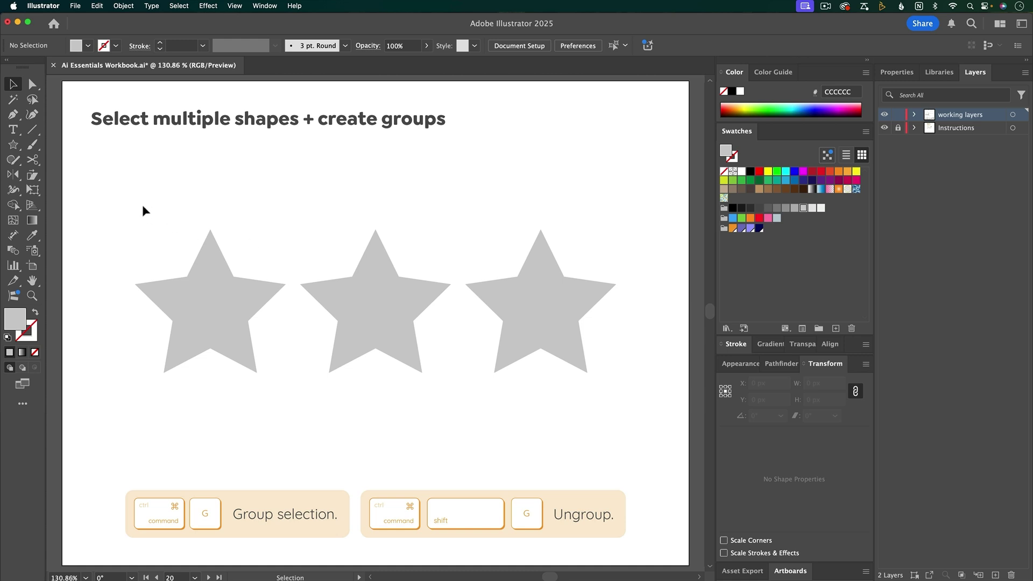
{"action": "left_click_drag", "start_coordinate": [143, 206], "coordinate": [617, 389]}
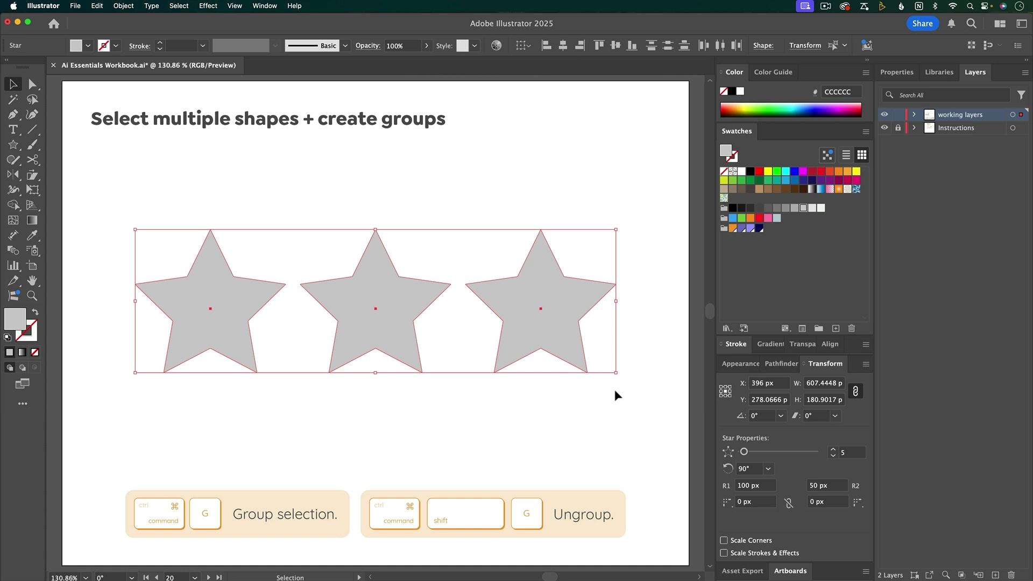
{"action": "right_click", "coordinate": [515, 336]}
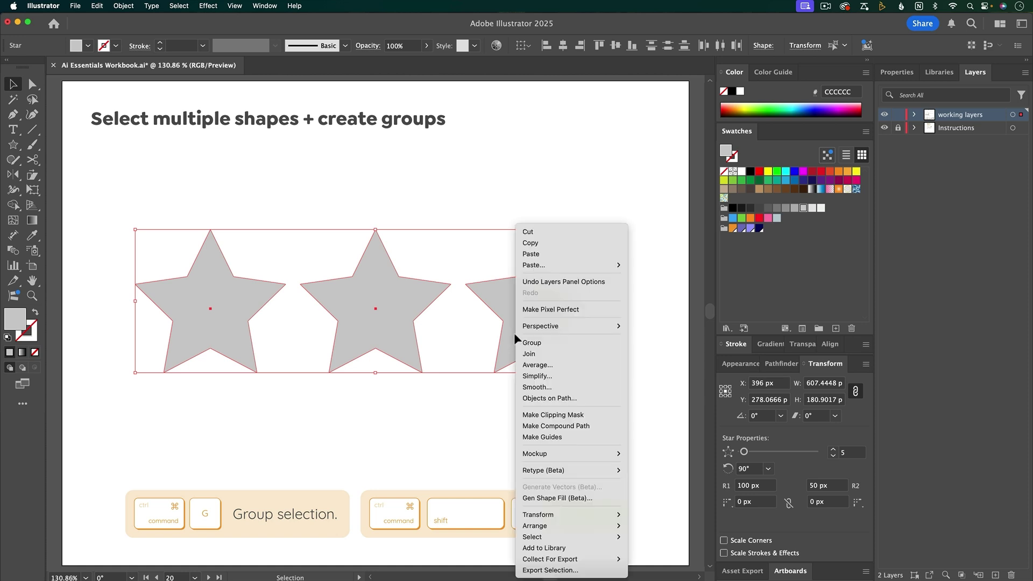
{"action": "left_click", "coordinate": [483, 423]}
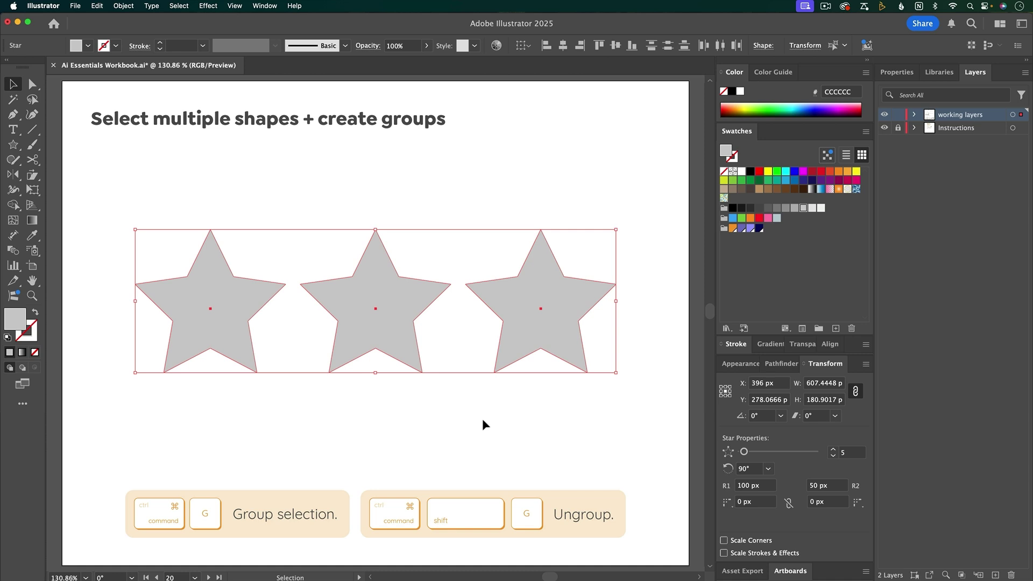
{"action": "key", "text": "super+g"}
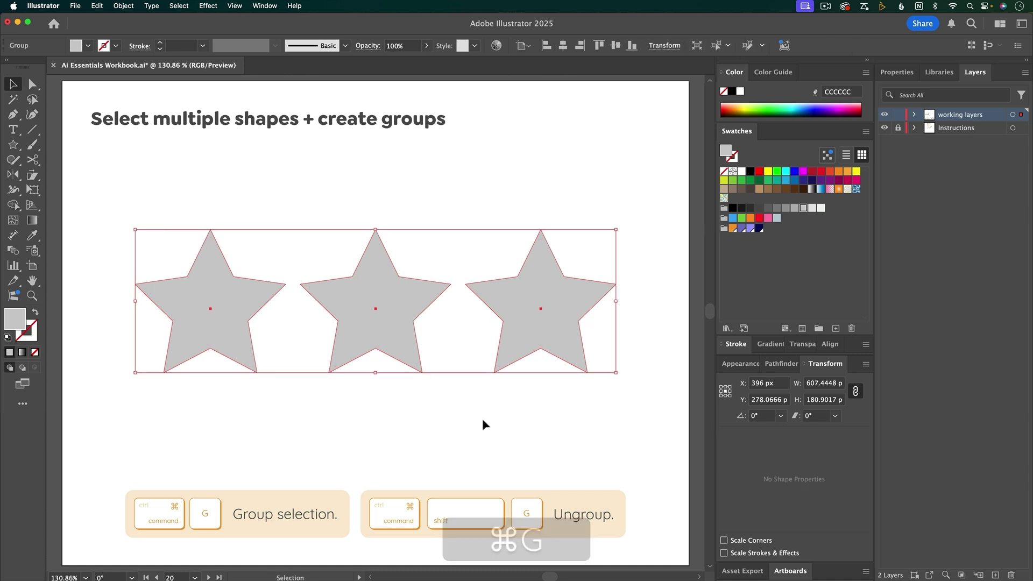
Step: Test moving, scaling and rotating the star group, undoing each change
{"action": "left_click", "coordinate": [482, 423]}
{"action": "left_click_drag", "start_coordinate": [550, 323], "coordinate": [511, 262]}
{"action": "key", "text": "super+z"}
{"action": "left_click_drag", "start_coordinate": [616, 373], "coordinate": [426, 286]}
{"action": "left_click_drag", "start_coordinate": [325, 288], "coordinate": [182, 165]}
{"action": "key", "text": "super+z"}
{"action": "key", "text": "super+z"}
{"action": "key", "text": "super+z"}
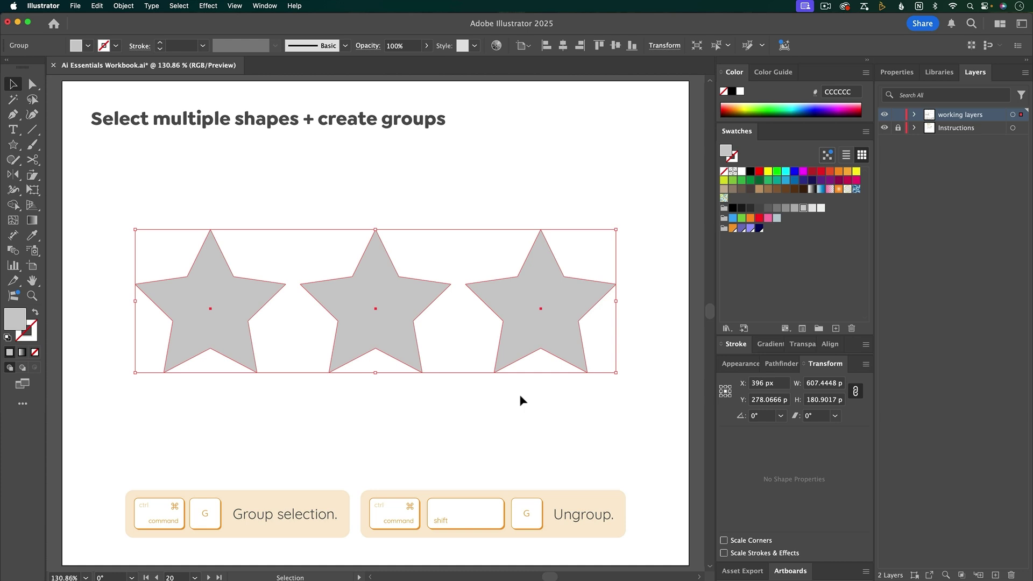
Step: In isolation mode, give the middle star eight points, then exit the group
{"action": "double_click", "coordinate": [407, 323]}
{"action": "left_click", "coordinate": [395, 325]}
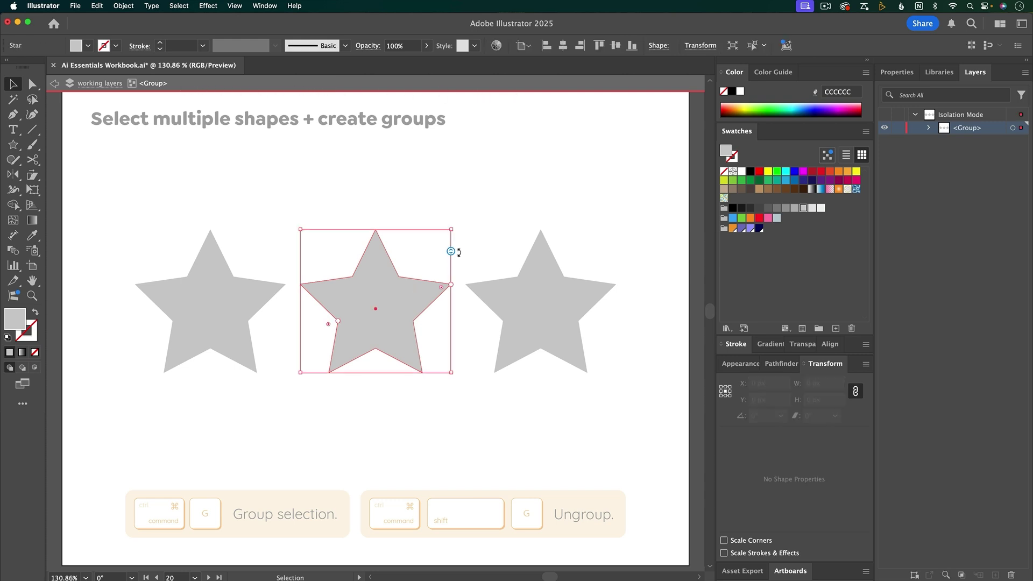
{"action": "left_click_drag", "start_coordinate": [451, 252], "coordinate": [452, 273]}
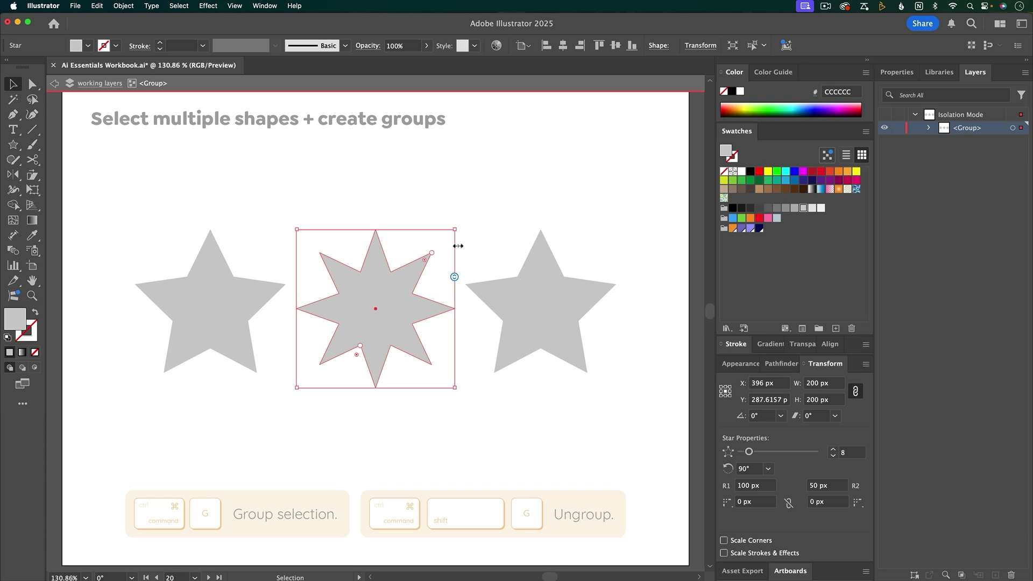
{"action": "left_click", "coordinate": [479, 90]}
{"action": "left_click", "coordinate": [480, 183]}
Step: Regroup and test-move the stars, then ungroup and move the right and middle stars apart
{"action": "key", "text": "super+a"}
{"action": "key", "text": "super+g"}
{"action": "left_click_drag", "start_coordinate": [549, 325], "coordinate": [540, 269]}
{"action": "key", "text": "super+z"}
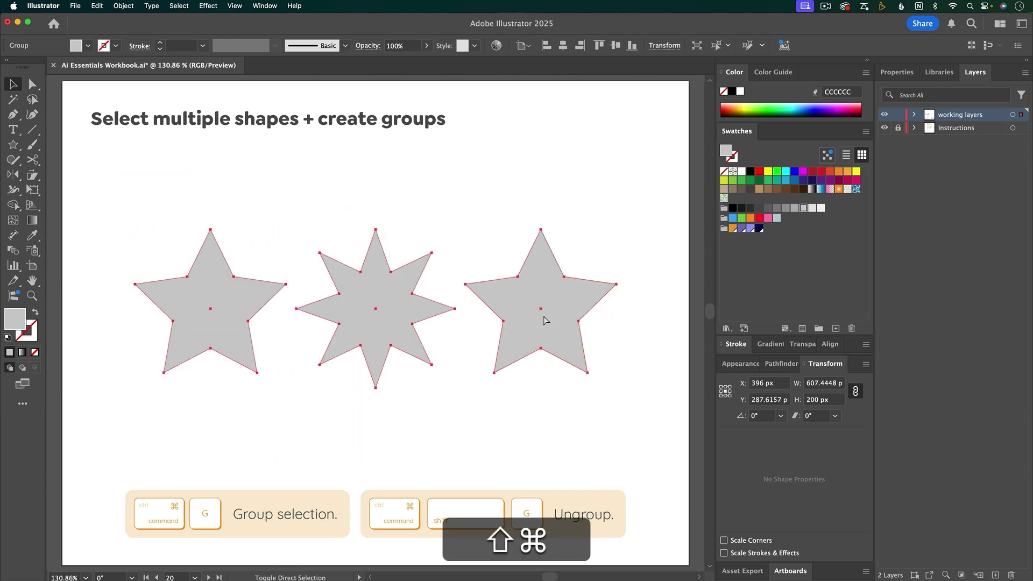
{"action": "key", "text": "super+shift+g"}
{"action": "left_click", "coordinate": [554, 455]}
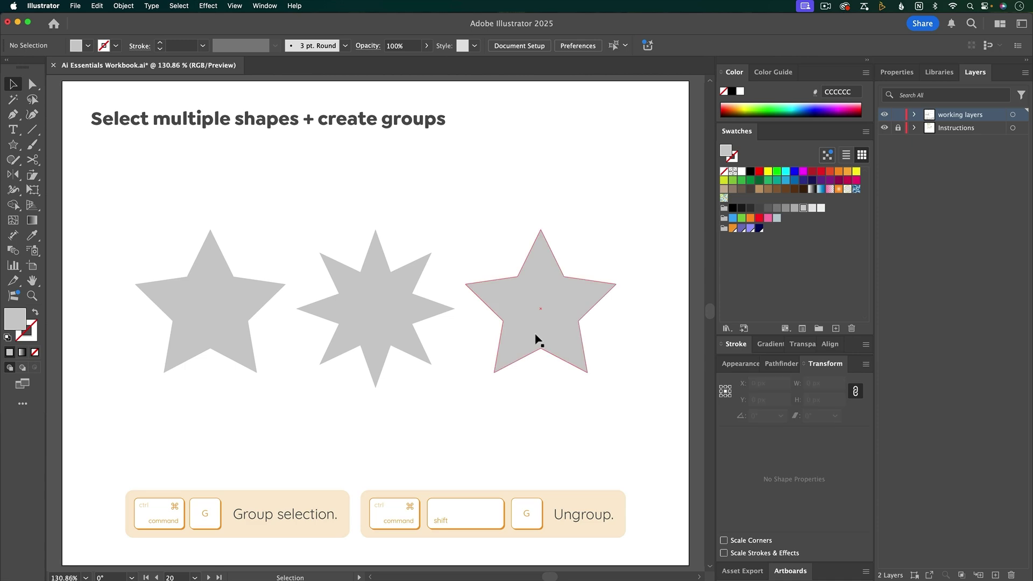
{"action": "left_click_drag", "start_coordinate": [537, 339], "coordinate": [581, 255]}
{"action": "left_click_drag", "start_coordinate": [359, 292], "coordinate": [441, 380]}
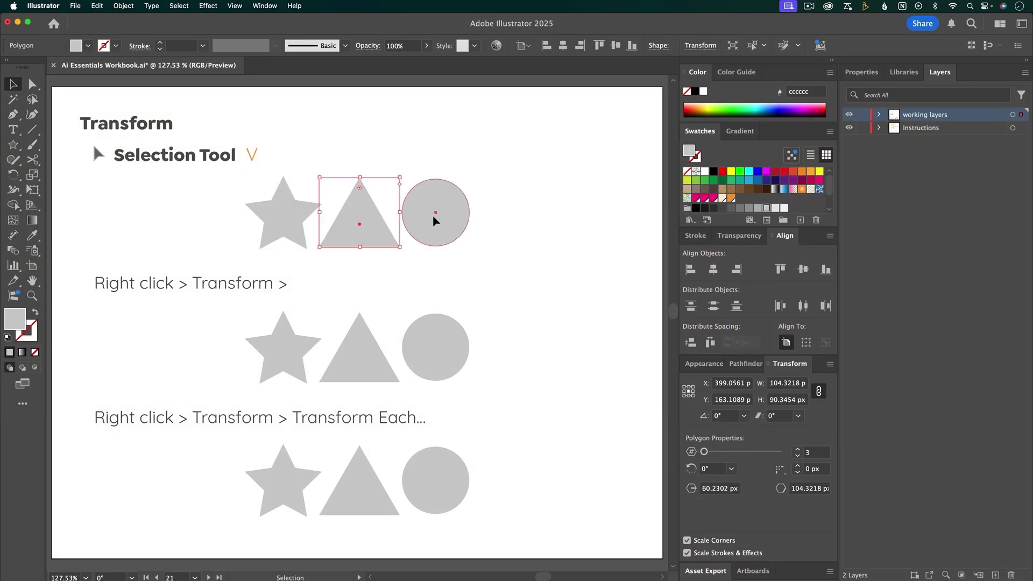
Step: Group the top row's star, triangle and circle and enlarge the group proportionally
{"action": "left_click", "coordinate": [434, 221]}
{"action": "left_click", "coordinate": [274, 228], "text": "shift"}
{"action": "left_click", "coordinate": [371, 237], "text": "shift"}
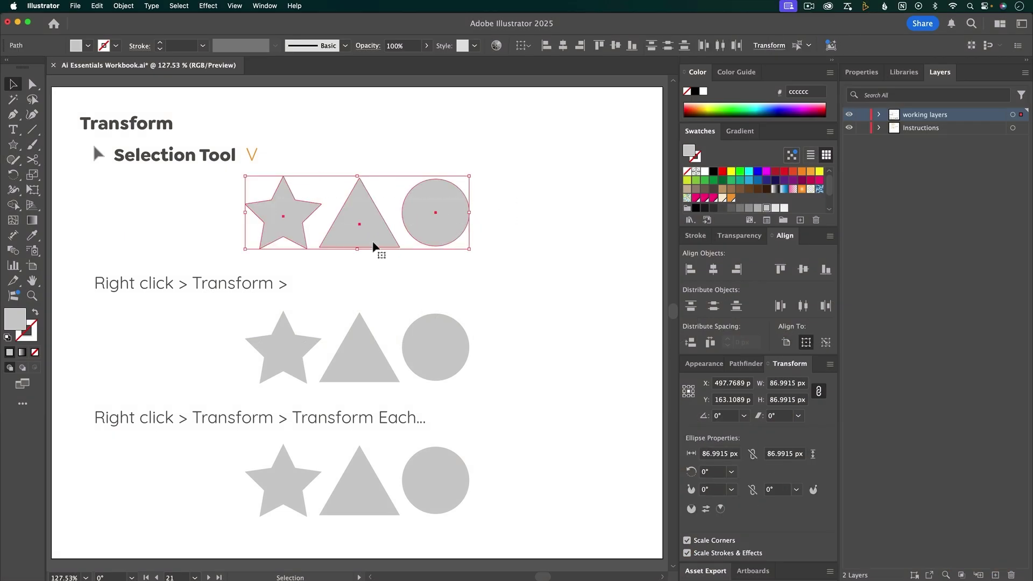
{"action": "left_click_drag", "start_coordinate": [469, 249], "coordinate": [369, 217]}
{"action": "key", "text": "ctrl+z"}
{"action": "left_click", "coordinate": [528, 189]}
{"action": "left_click_drag", "start_coordinate": [527, 188], "coordinate": [275, 225]}
{"action": "key", "text": "ctrl+g"}
{"action": "mouse_move", "coordinate": [469, 212]}
{"action": "left_mouse_down"}
{"action": "mouse_move", "coordinate": [579, 215]}
{"action": "mouse_move", "coordinate": [455, 214]}
{"action": "mouse_move", "coordinate": [535, 214]}
{"action": "mouse_move", "coordinate": [480, 214]}
{"action": "left_mouse_up"}
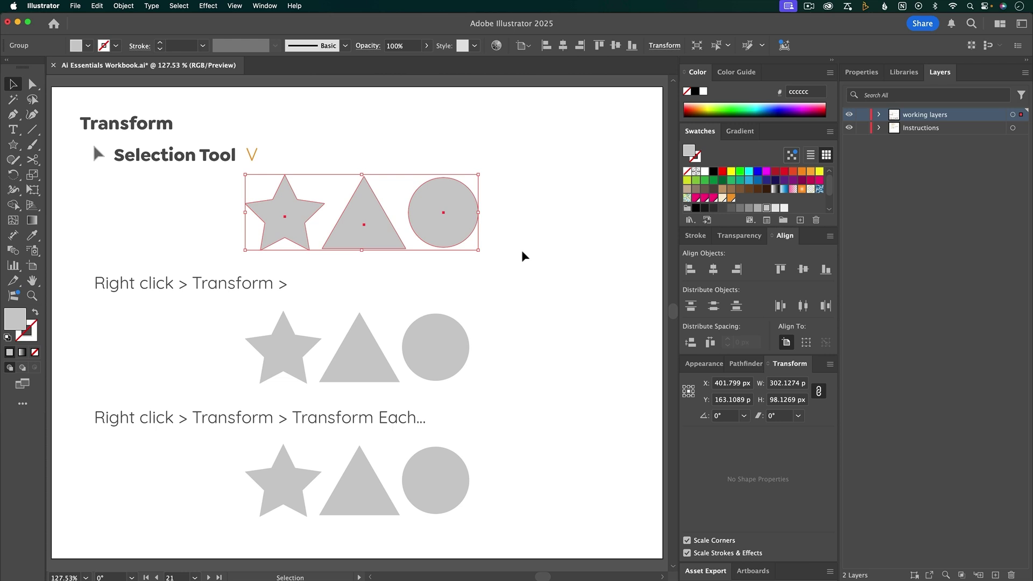
Step: Marquee-select the middle row's star, triangle and circle
{"action": "left_click", "coordinate": [475, 296]}
{"action": "left_click", "coordinate": [281, 360]}
{"action": "left_click", "coordinate": [381, 362]}
{"action": "left_click", "coordinate": [434, 359]}
{"action": "left_click_drag", "start_coordinate": [537, 330], "coordinate": [286, 357]}
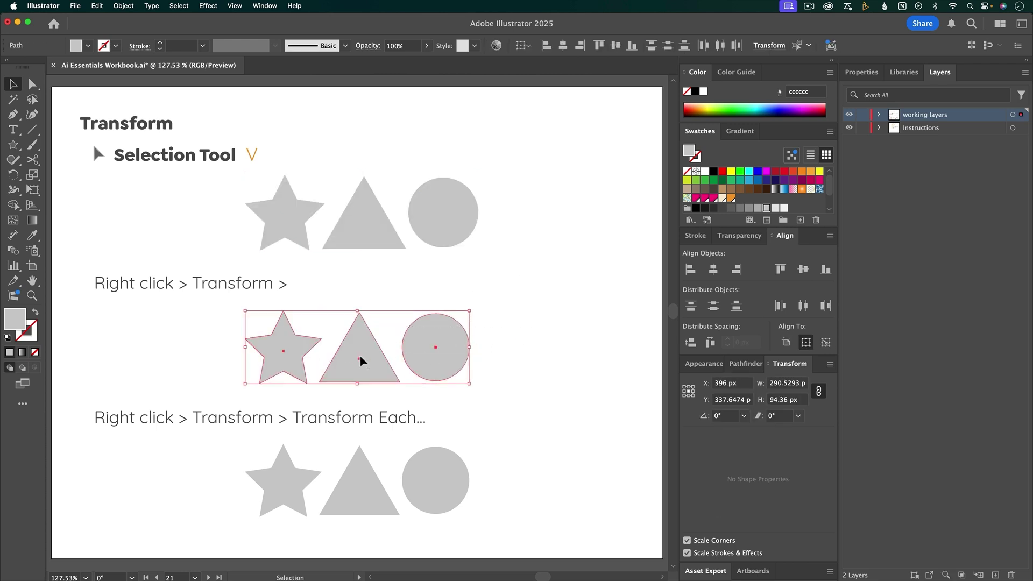
Step: Scale the middle row uniformly to 50% via Transform > Scale
{"action": "right_click", "coordinate": [362, 359]}
{"action": "mouse_move", "coordinate": [410, 516]}
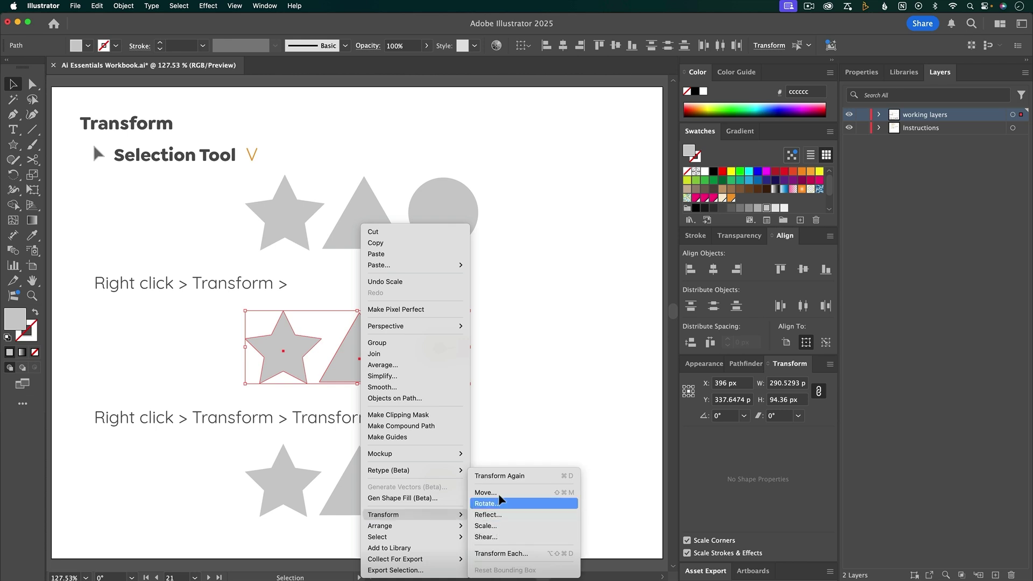
{"action": "left_click", "coordinate": [499, 526]}
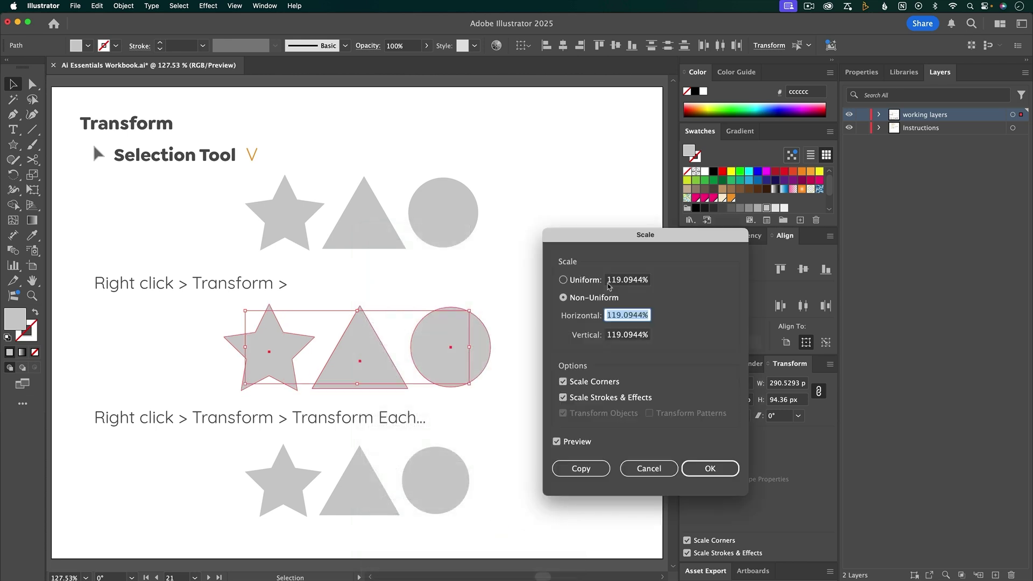
{"action": "left_click", "coordinate": [596, 280]}
{"action": "left_click", "coordinate": [613, 282]}
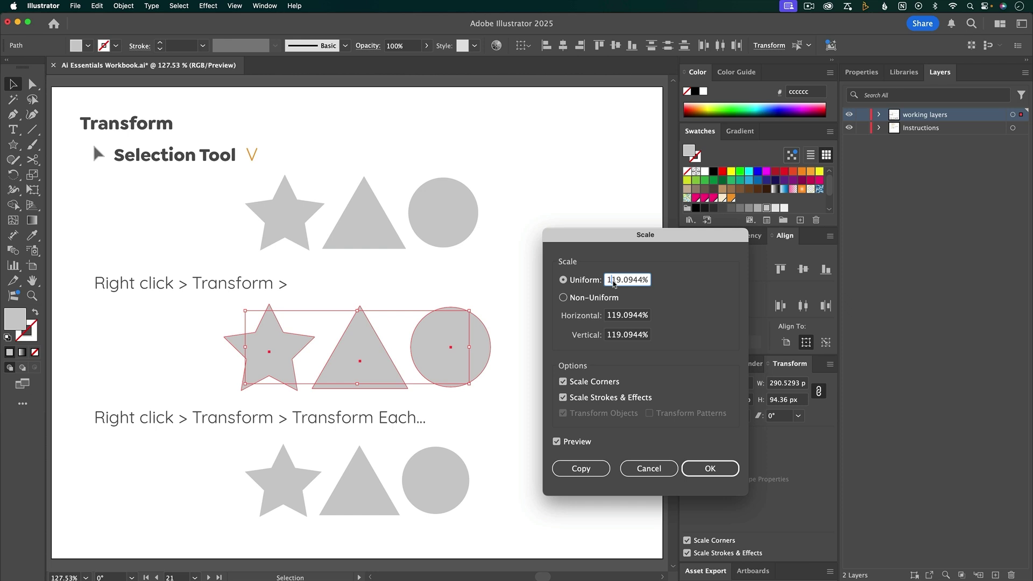
{"action": "double_click", "coordinate": [614, 281]}
{"action": "type", "text": "120"}
{"action": "key", "text": "Tab"}
{"action": "type", "text": "50"}
{"action": "key", "text": "Return"}
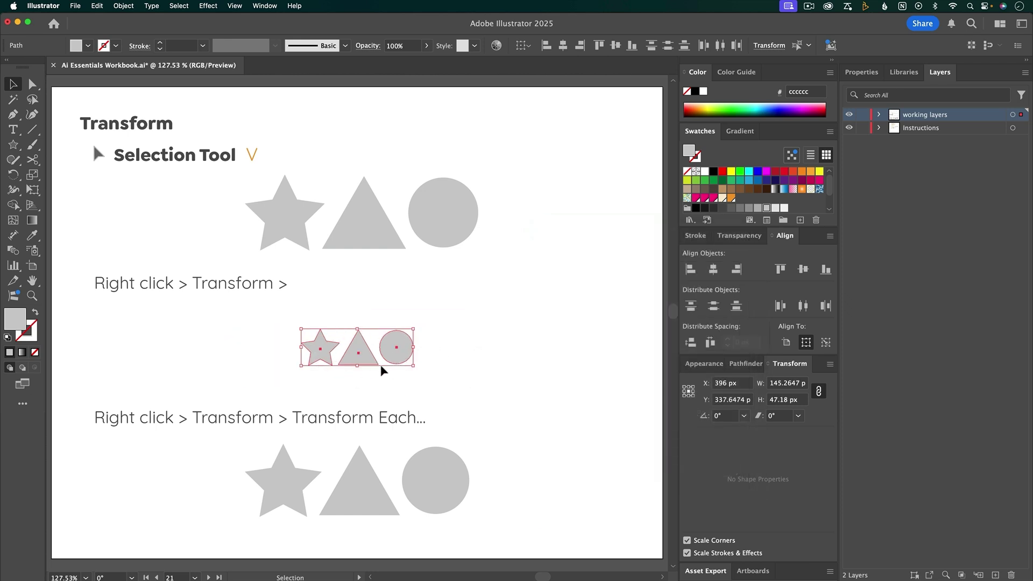
Step: Select the bottom-row star, triangle and circle and Transform Each to 50% horizontal and vertical
{"action": "left_click", "coordinate": [509, 463]}
{"action": "left_click", "coordinate": [452, 475]}
{"action": "left_click", "coordinate": [359, 484]}
{"action": "left_click_drag", "start_coordinate": [541, 448], "coordinate": [277, 510]}
{"action": "right_click", "coordinate": [362, 477]}
{"action": "mouse_move", "coordinate": [400, 515]}
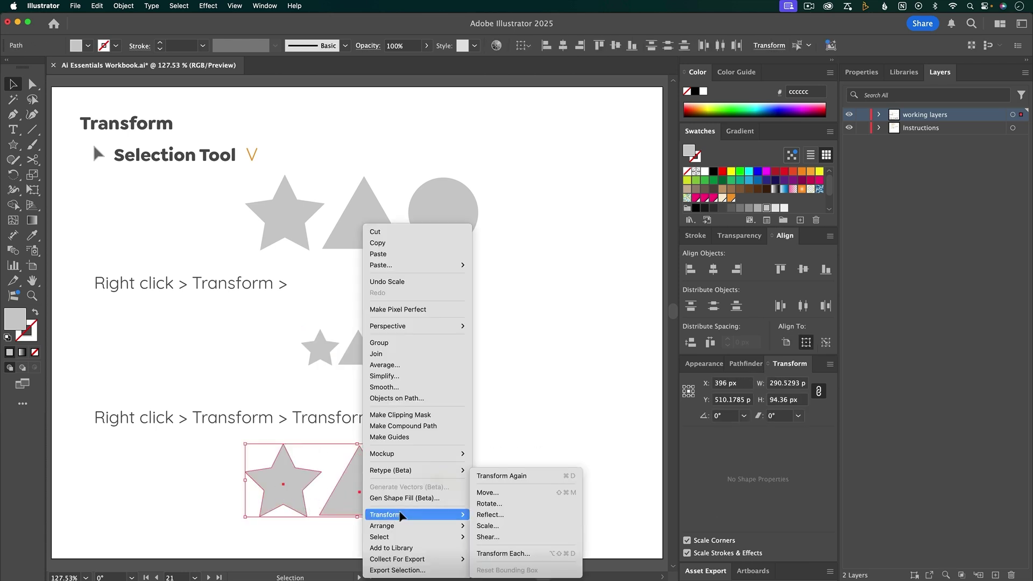
{"action": "left_click", "coordinate": [534, 554]}
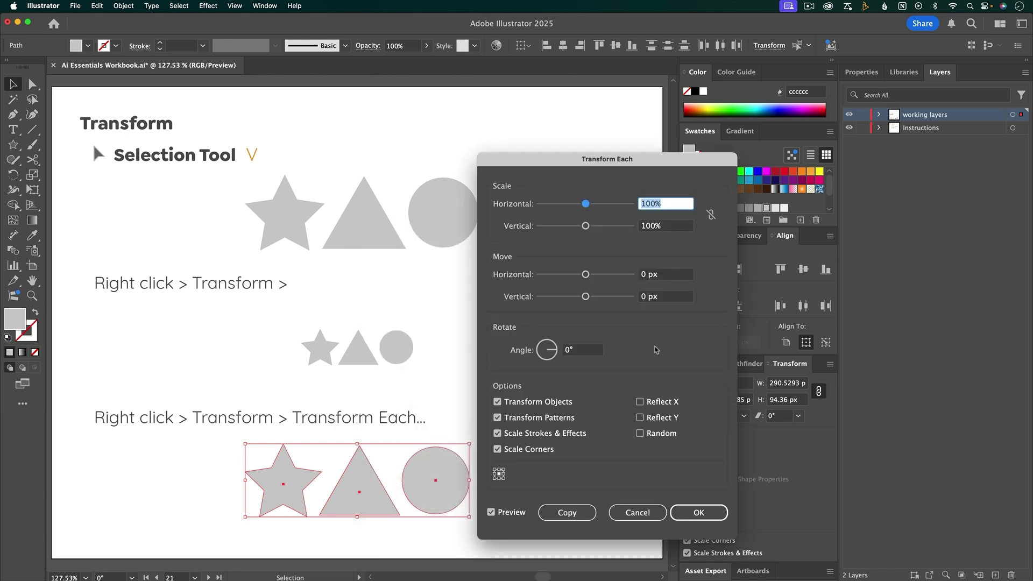
{"action": "type", "text": "50"}
{"action": "key", "text": "Tab"}
{"action": "type", "text": "50"}
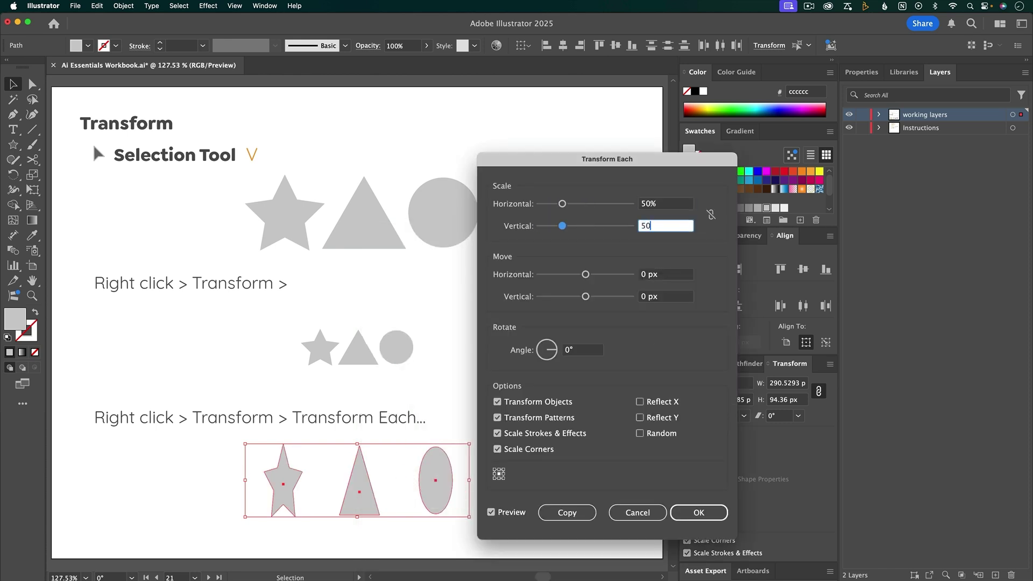
{"action": "key", "text": "Tab"}
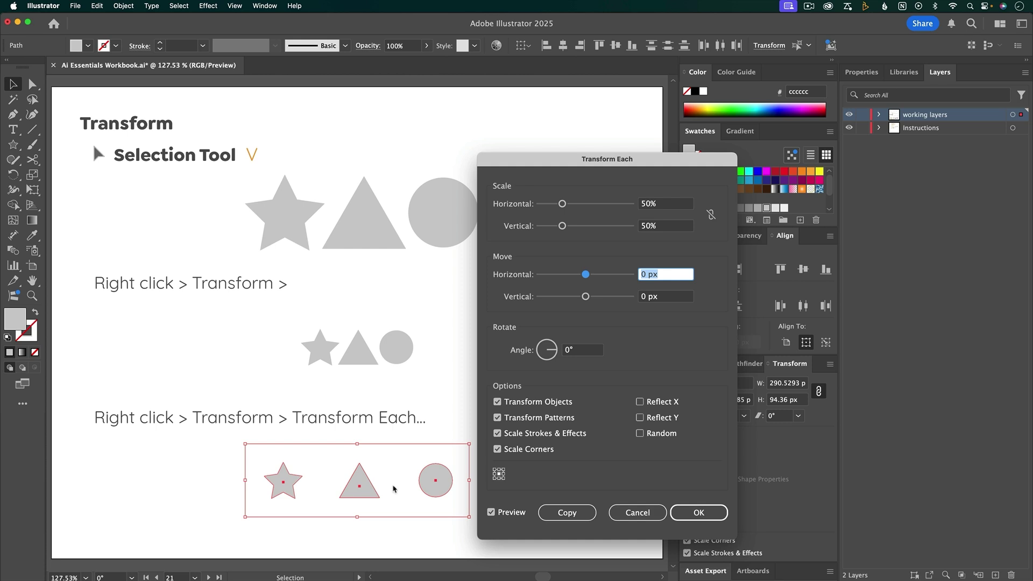
{"action": "left_click", "coordinate": [697, 512]}
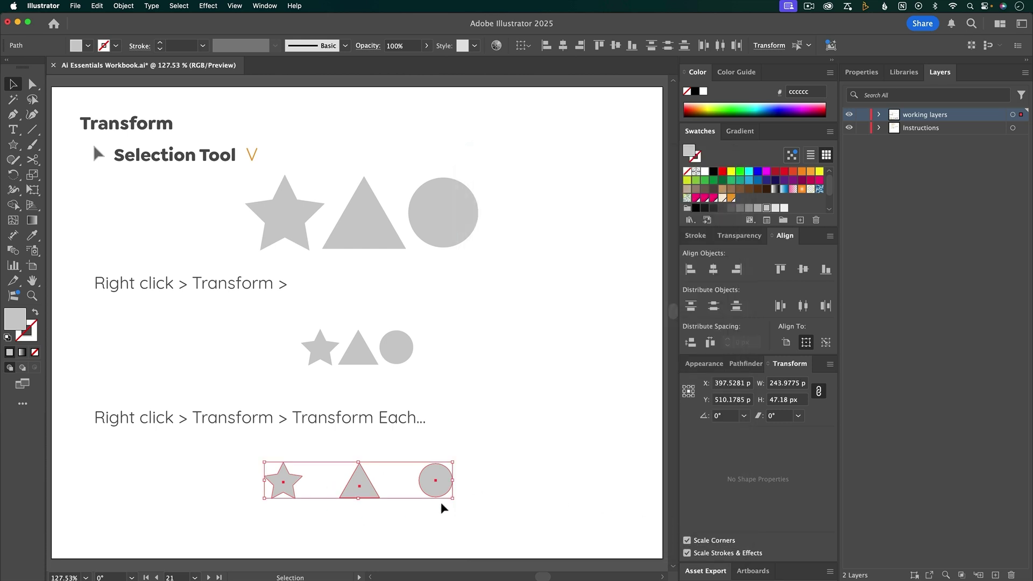
Step: Switch to the Align artboard, trial-centre the right star on it, then undo and deselect
{"action": "scroll", "coordinate": [440, 505], "scroll_direction": "left", "scroll_amount": 1}
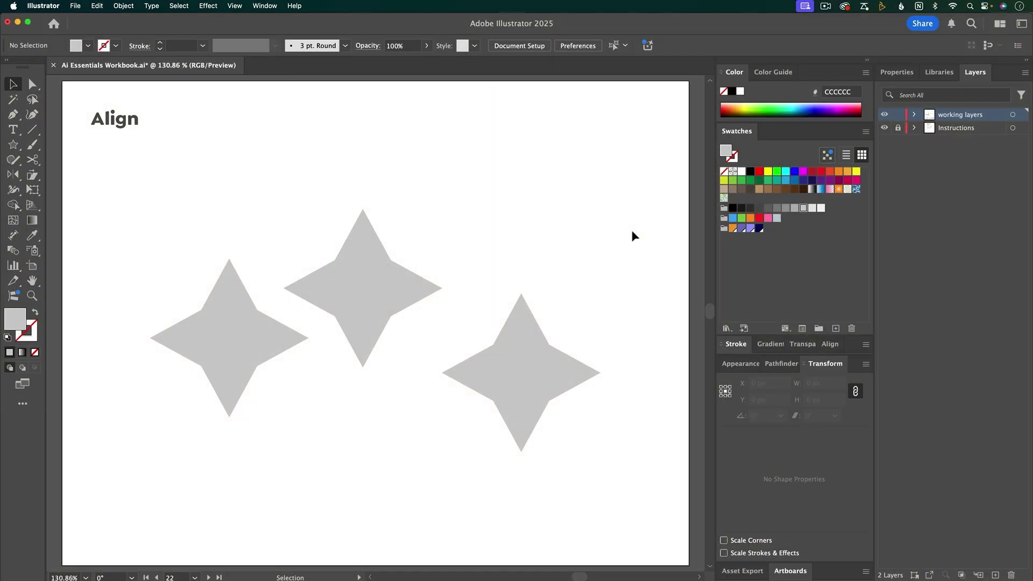
{"action": "key", "text": "super+F10"}
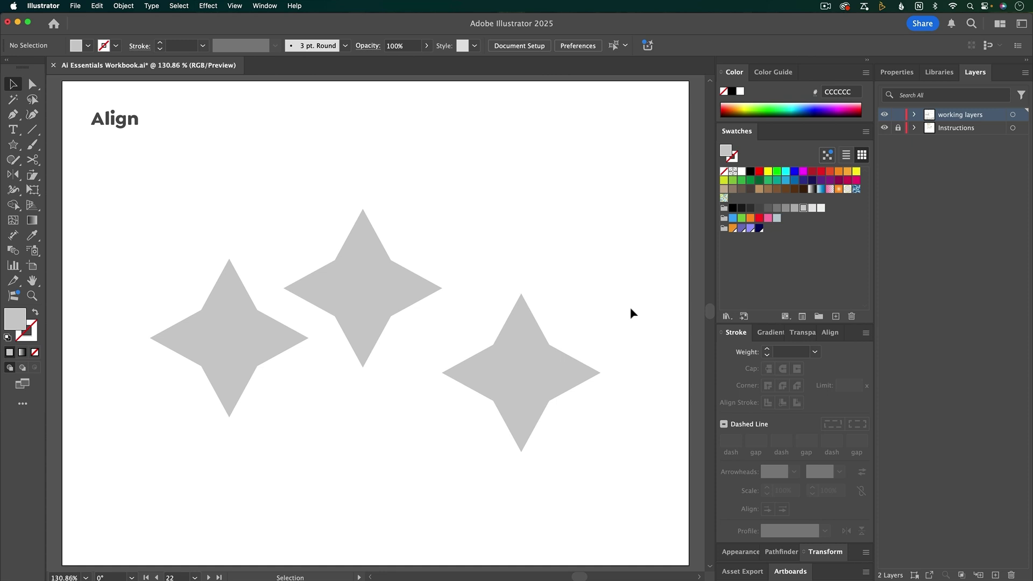
{"action": "left_click", "coordinate": [560, 375]}
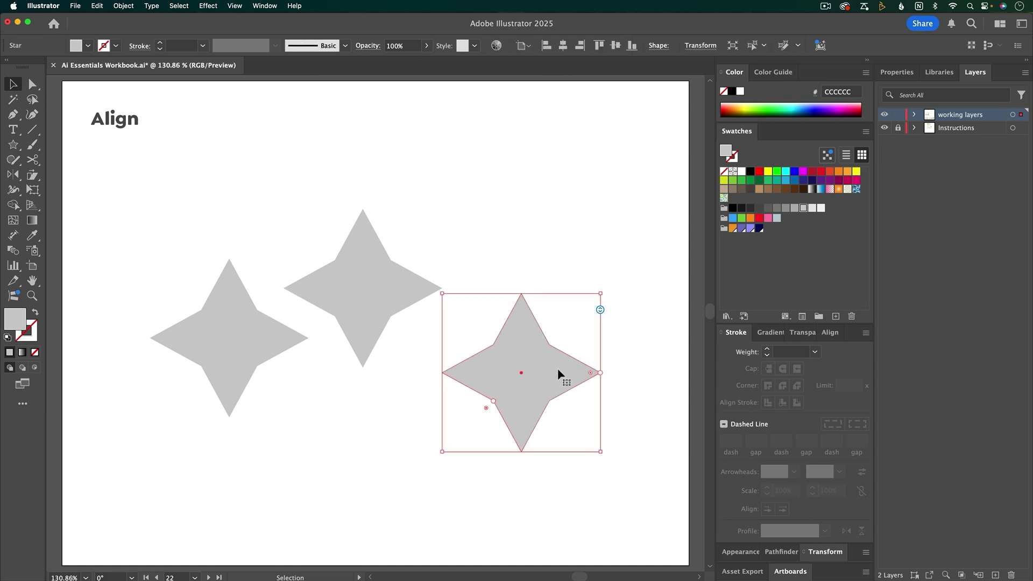
{"action": "left_click", "coordinate": [563, 46]}
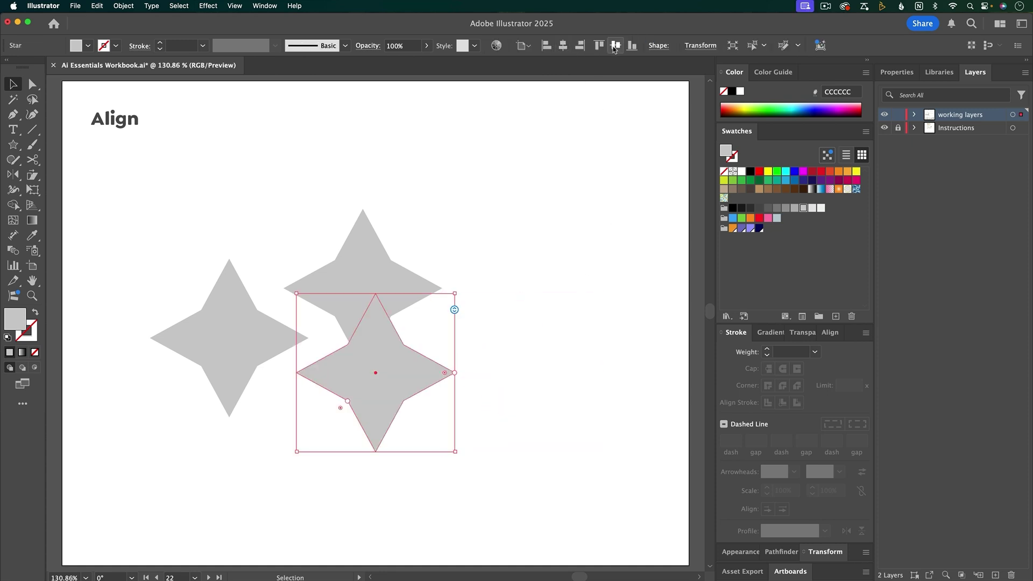
{"action": "left_click", "coordinate": [615, 46]}
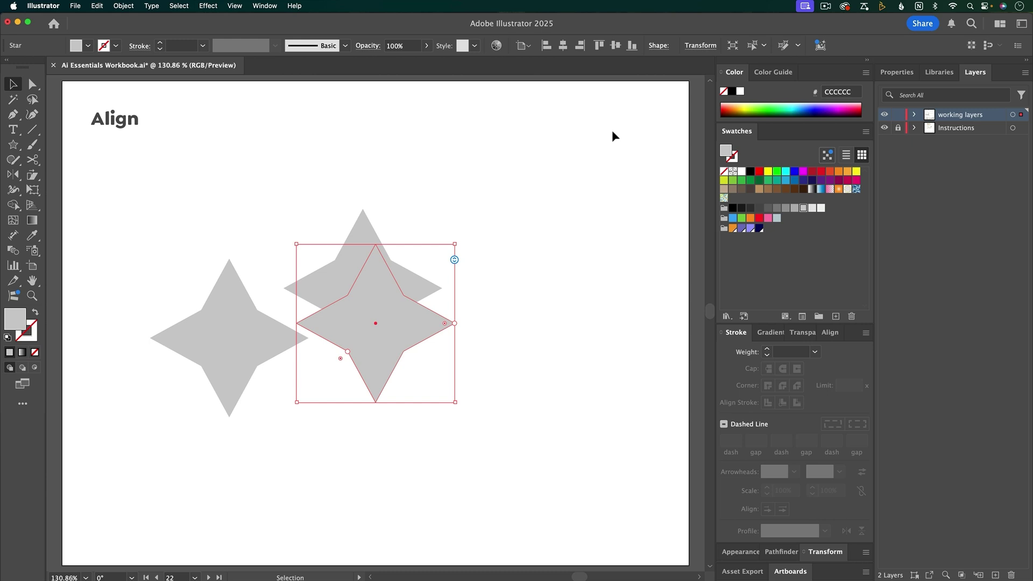
{"action": "key", "text": "super+z"}
{"action": "key", "text": "super+z"}
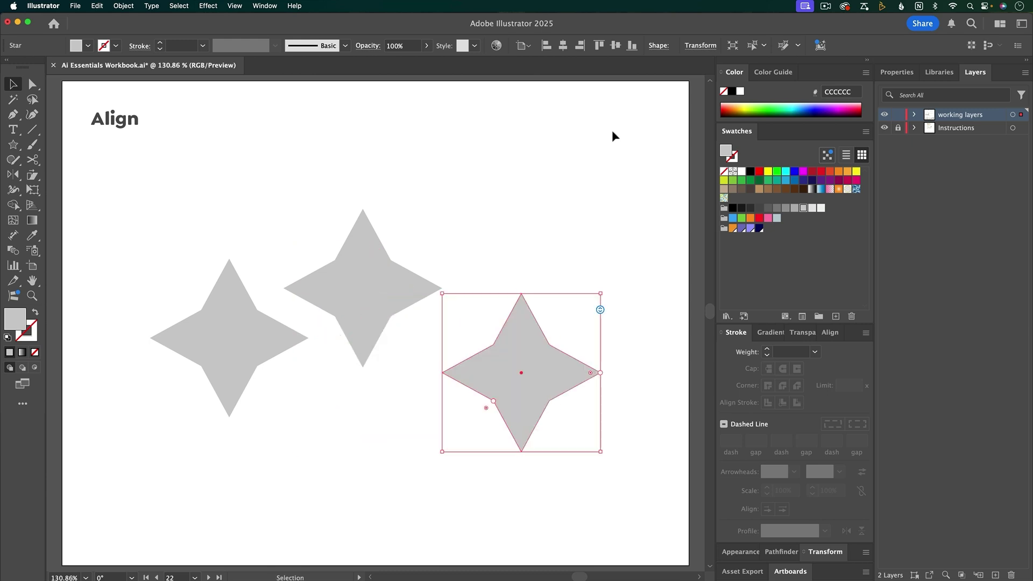
{"action": "left_click", "coordinate": [611, 136]}
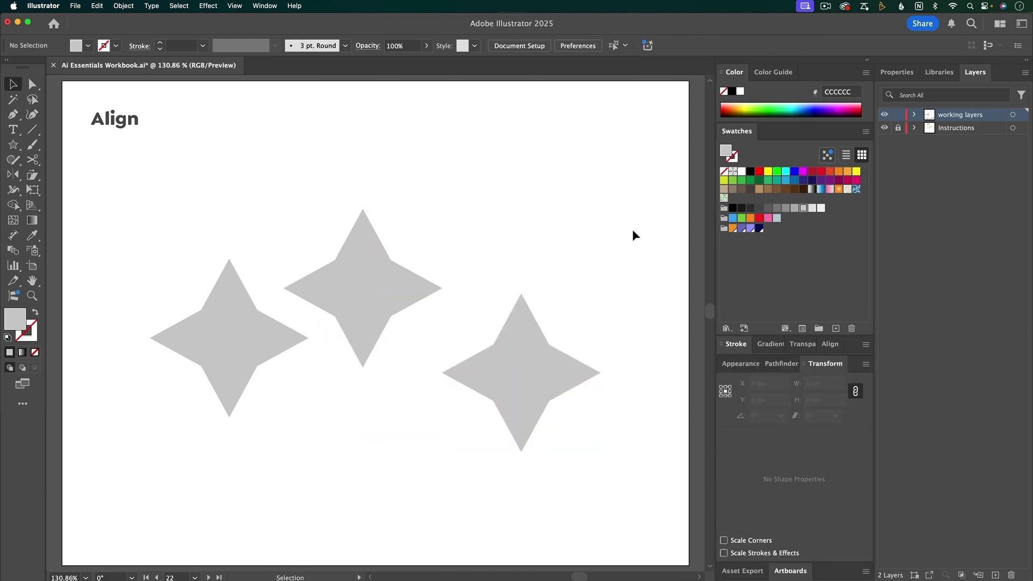
Step: Select the three stars, align their vertical centres and distribute them by horizontal centres
{"action": "left_click_drag", "start_coordinate": [653, 218], "coordinate": [153, 424]}
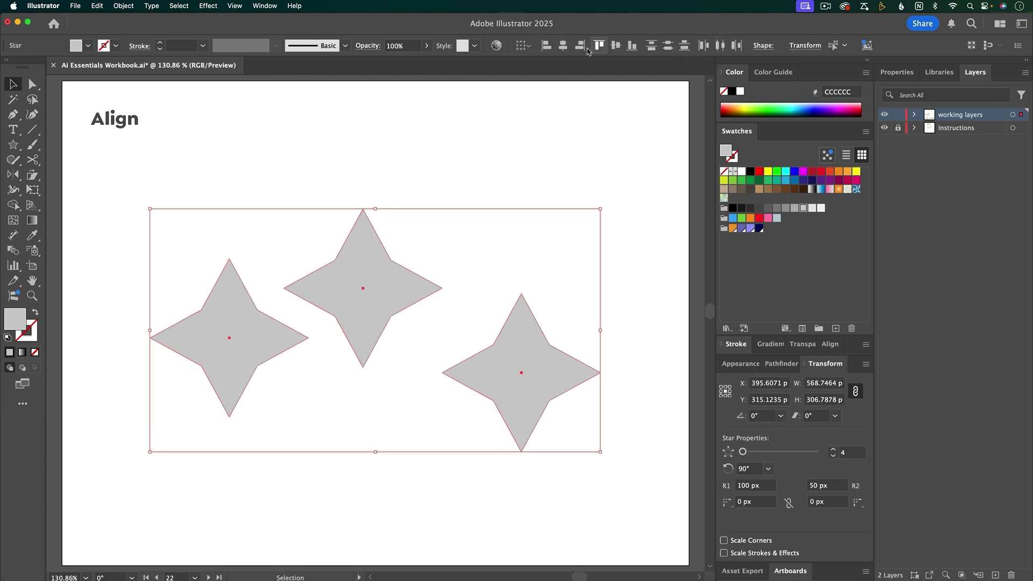
{"action": "left_click", "coordinate": [830, 344]}
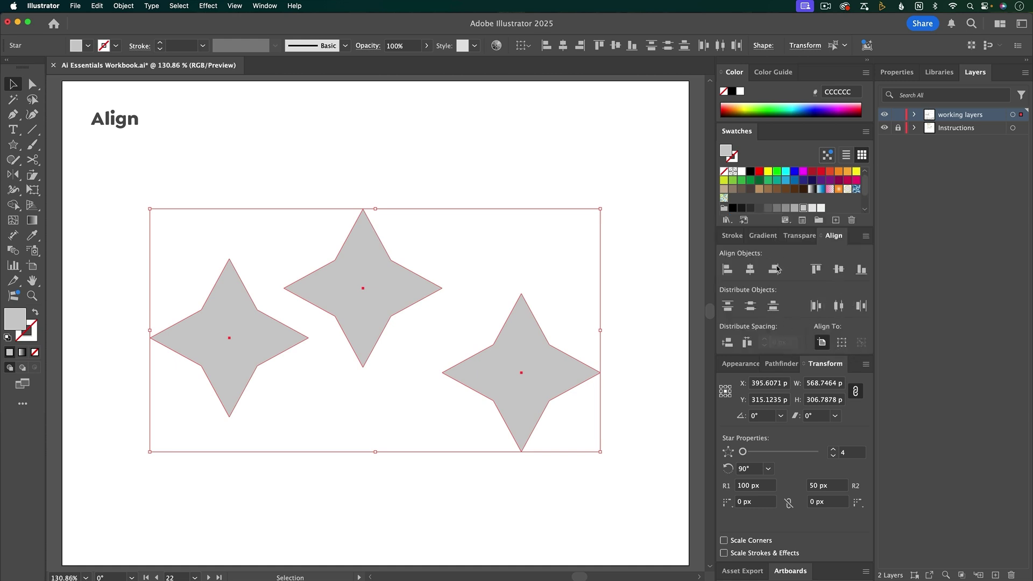
{"action": "left_click", "coordinate": [272, 6]}
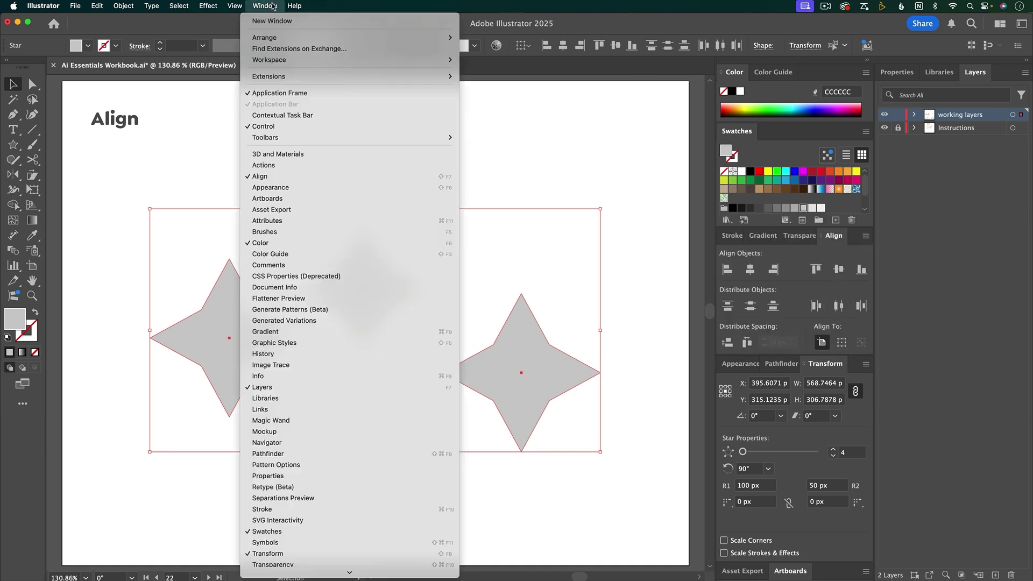
{"action": "left_click", "coordinate": [603, 163]}
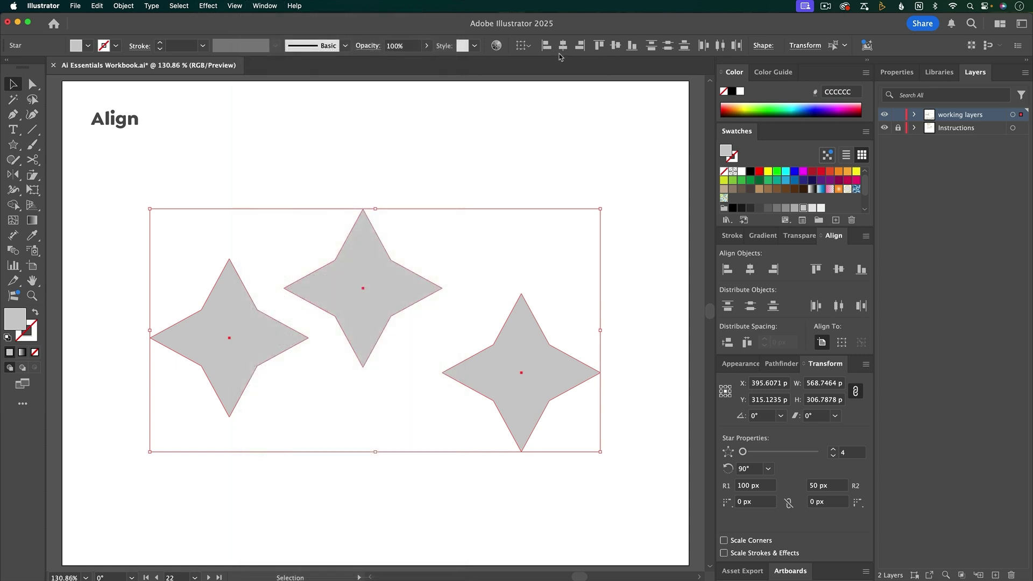
{"action": "left_click", "coordinate": [615, 48]}
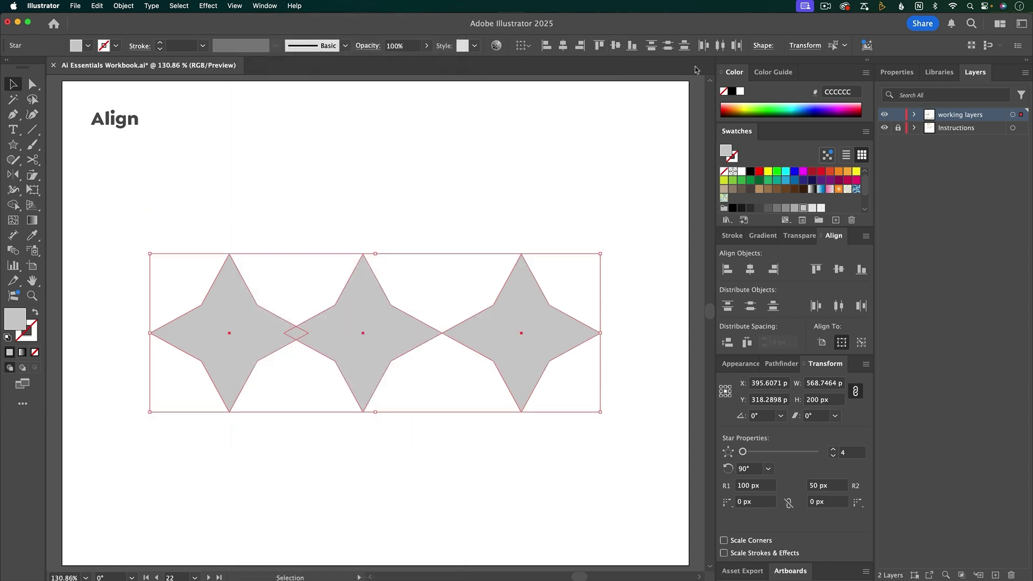
{"action": "left_click", "coordinate": [719, 45]}
Step: Drag the three stars to different heights across the artboard
{"action": "left_click", "coordinate": [624, 178]}
{"action": "left_click_drag", "start_coordinate": [523, 316], "coordinate": [561, 415]}
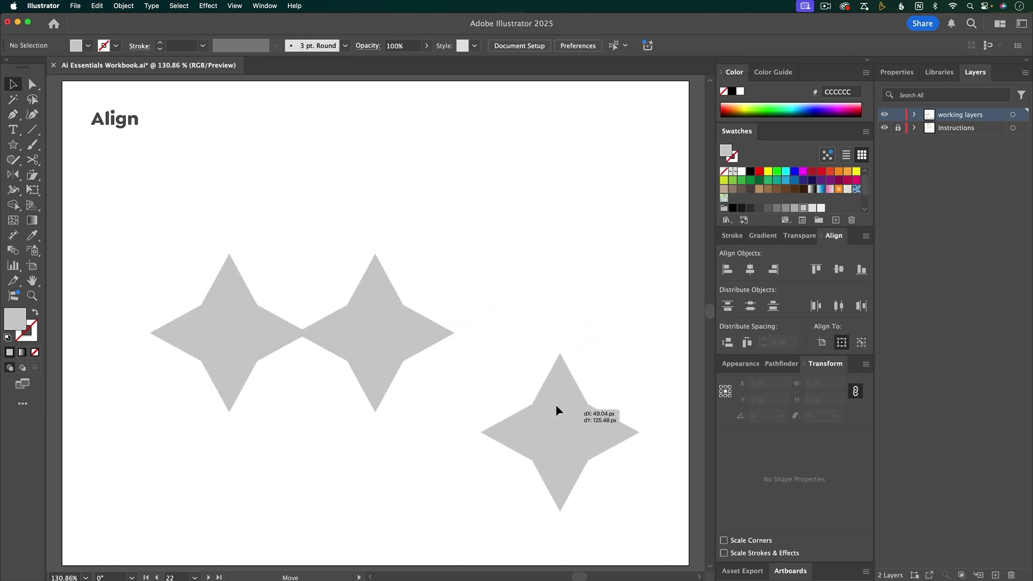
{"action": "left_click_drag", "start_coordinate": [369, 341], "coordinate": [396, 270]}
{"action": "left_click", "coordinate": [199, 359]}
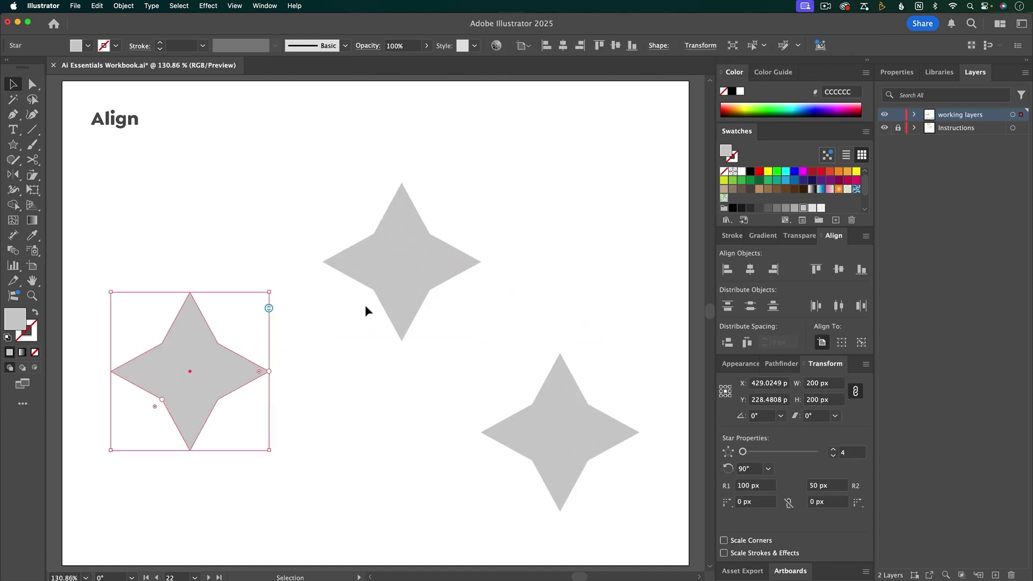
Step: Select all three stars and align their top edges
{"action": "left_click", "coordinate": [449, 292]}
{"action": "left_click_drag", "start_coordinate": [639, 157], "coordinate": [196, 422]}
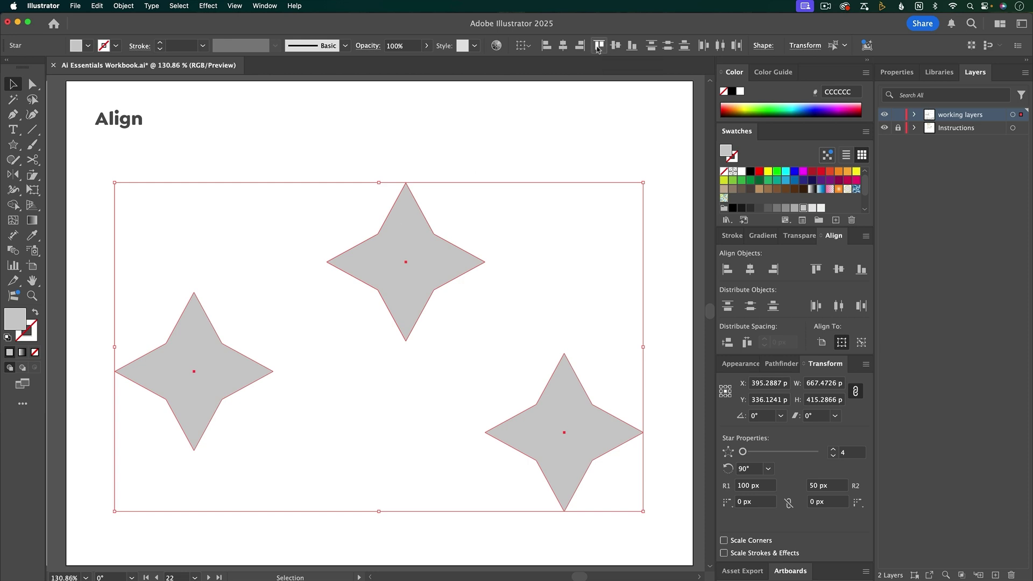
{"action": "left_click", "coordinate": [598, 47]}
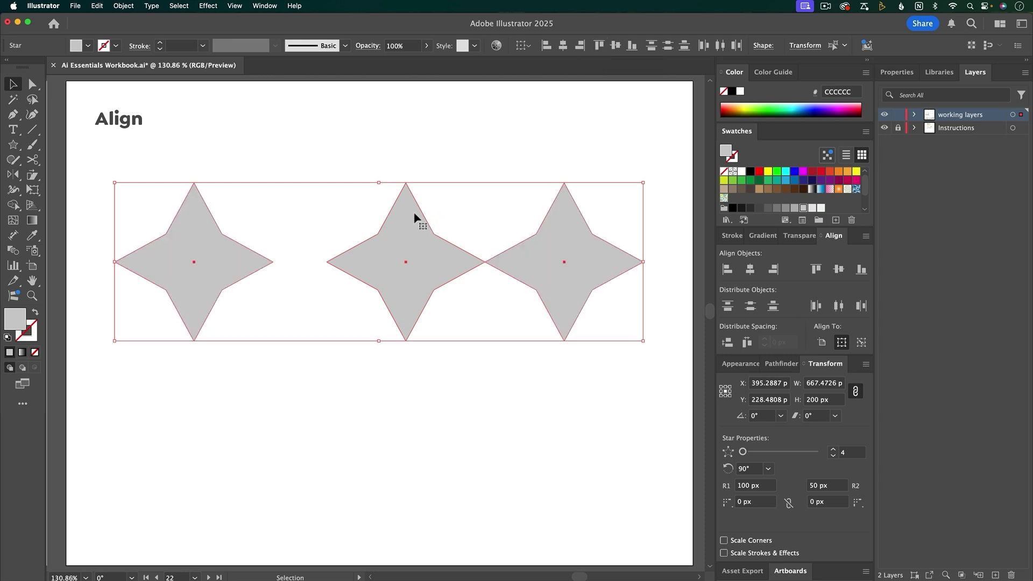
Step: Undo the top alignment, then bottom-align and distribute the stars relative to the artboard
{"action": "key", "text": "super+z"}
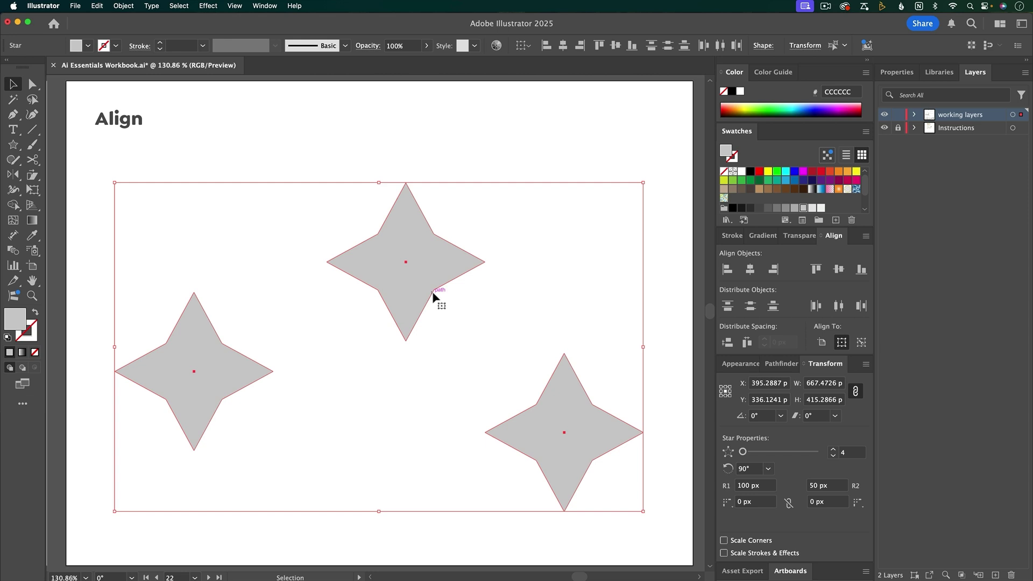
{"action": "left_click", "coordinate": [520, 52]}
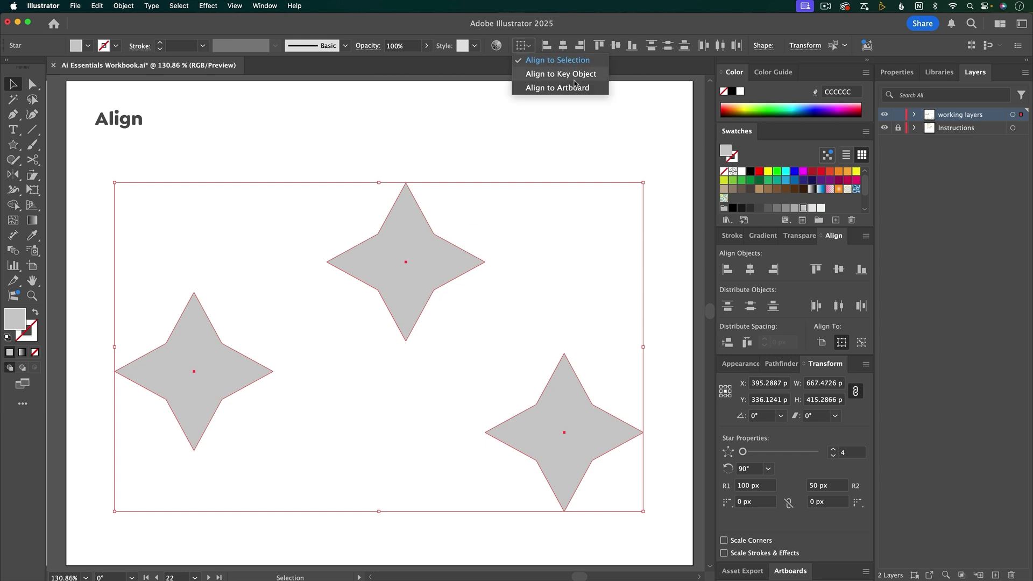
{"action": "left_click", "coordinate": [558, 87]}
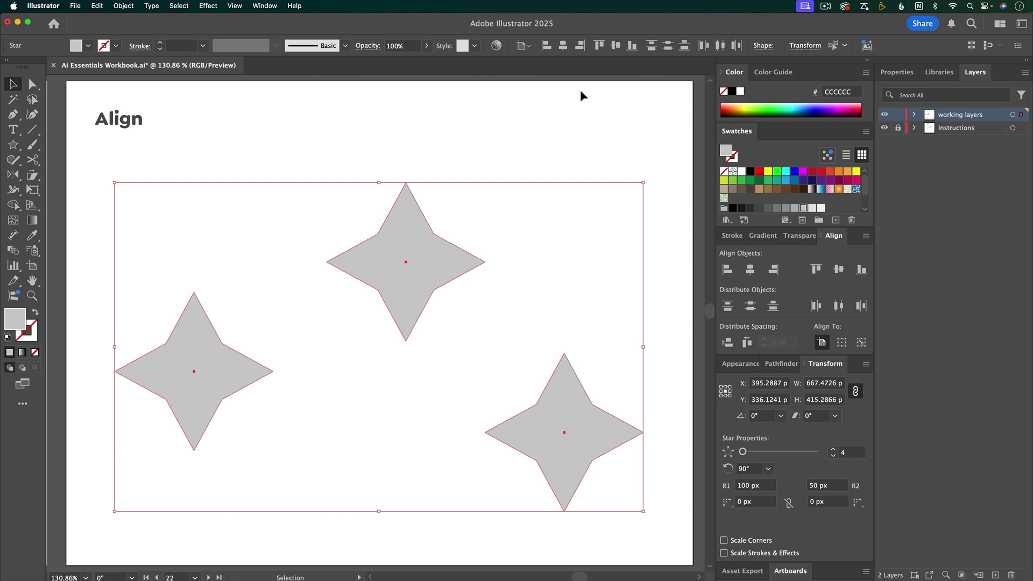
{"action": "left_click", "coordinate": [632, 46]}
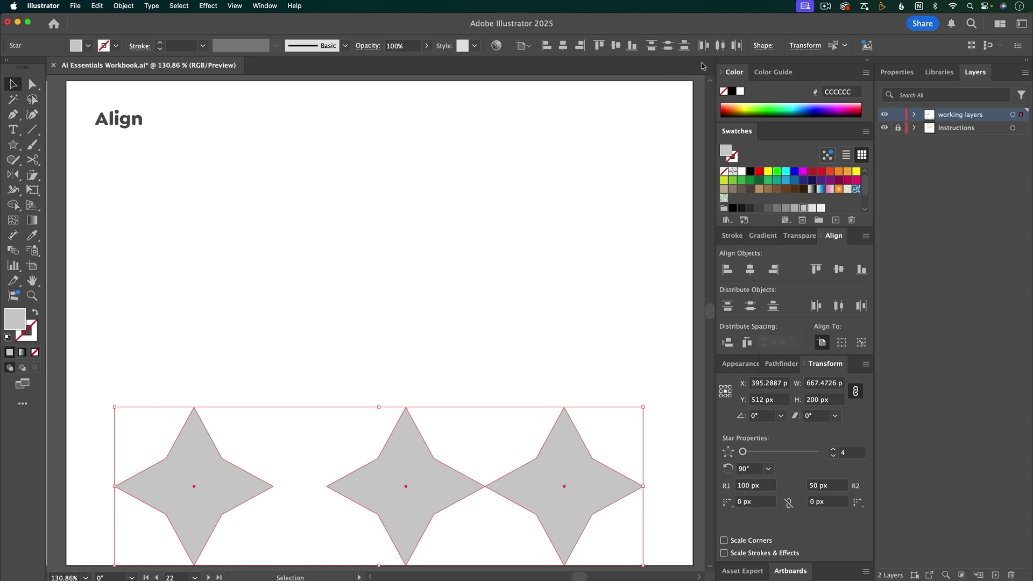
{"action": "left_click", "coordinate": [720, 45]}
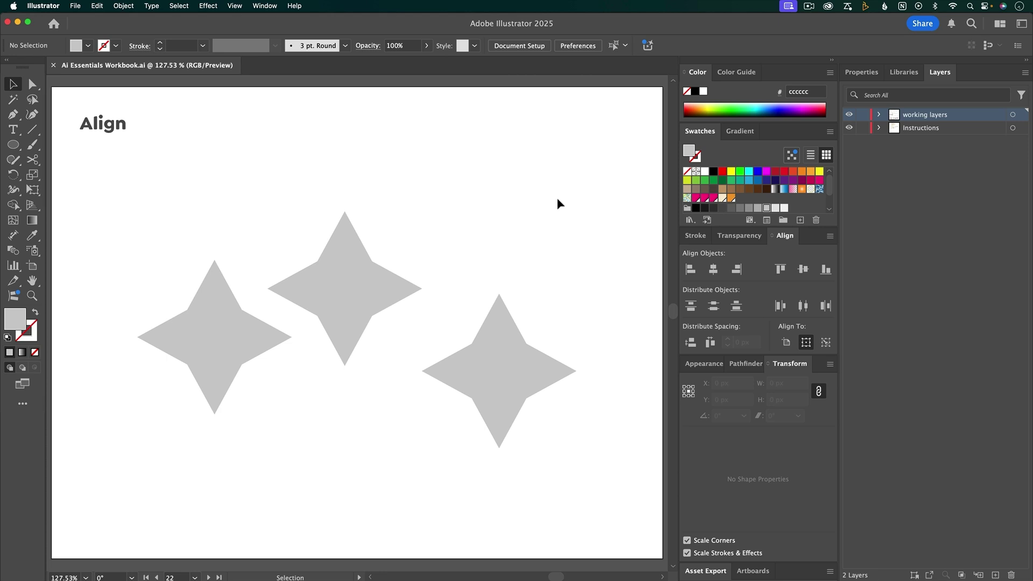
Step: Select the three stars, make the left star the key object, and vertically centre them on it
{"action": "left_click_drag", "start_coordinate": [556, 198], "coordinate": [169, 409]}
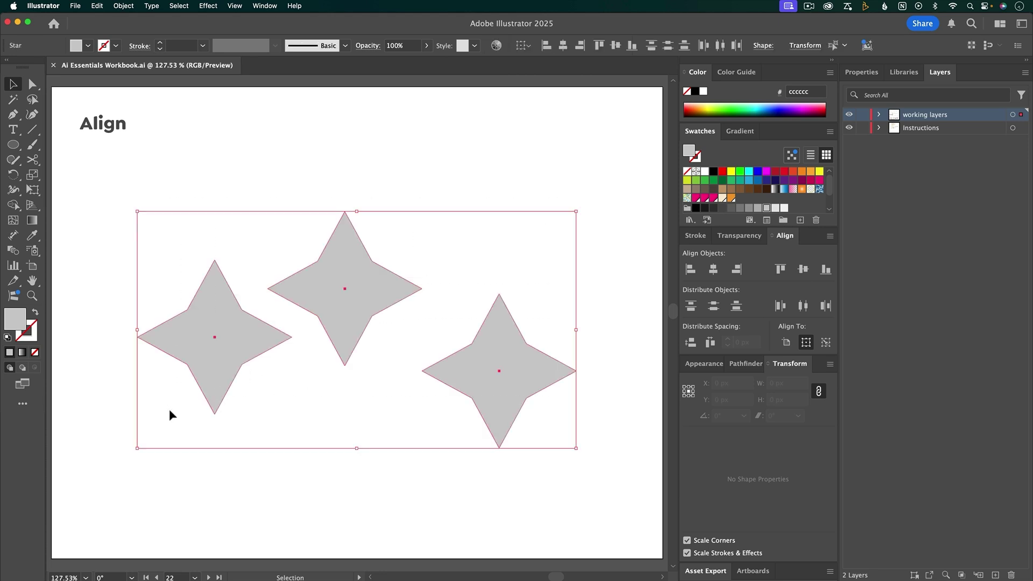
{"action": "left_click", "coordinate": [246, 347]}
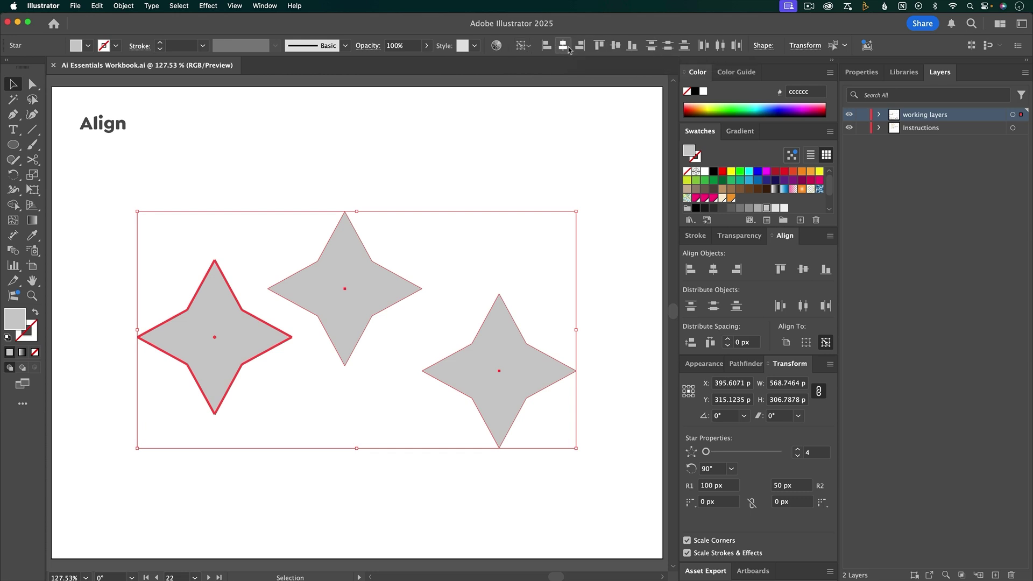
{"action": "left_click", "coordinate": [616, 46]}
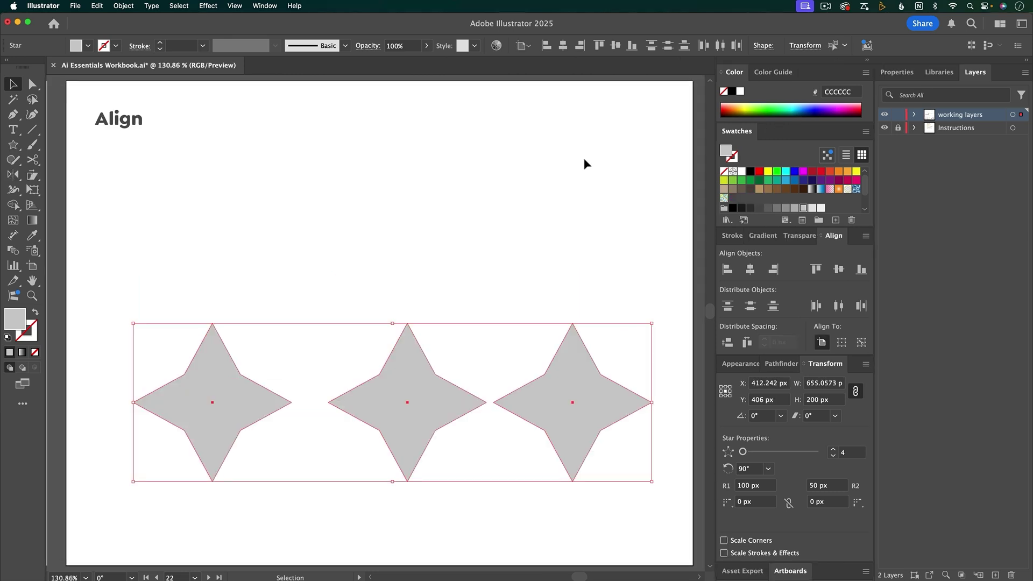
Step: Centre the stars vertically on the artboard with Align to Artboard
{"action": "left_click", "coordinate": [522, 45]}
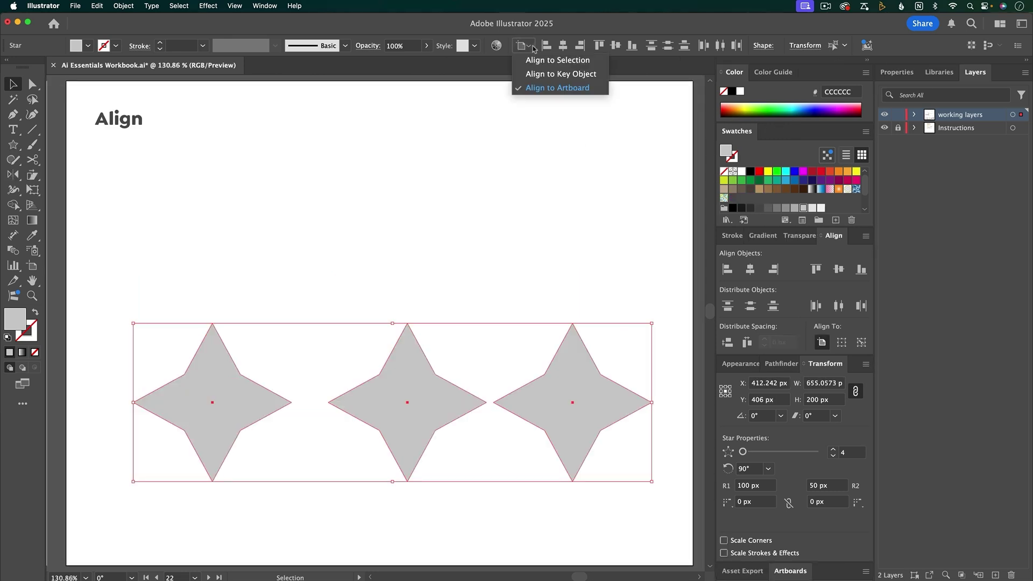
{"action": "left_click", "coordinate": [575, 89]}
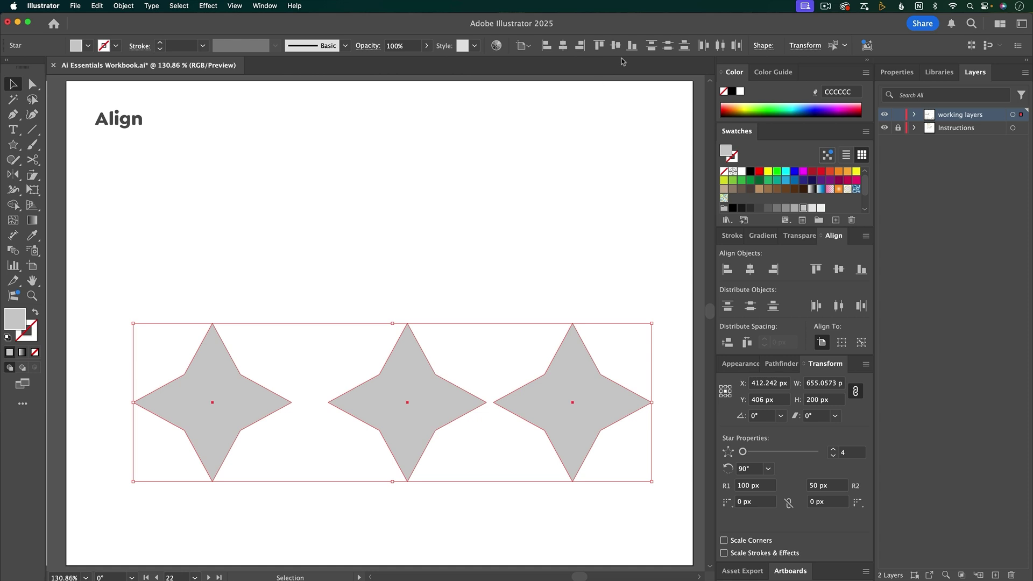
{"action": "left_click", "coordinate": [617, 46]}
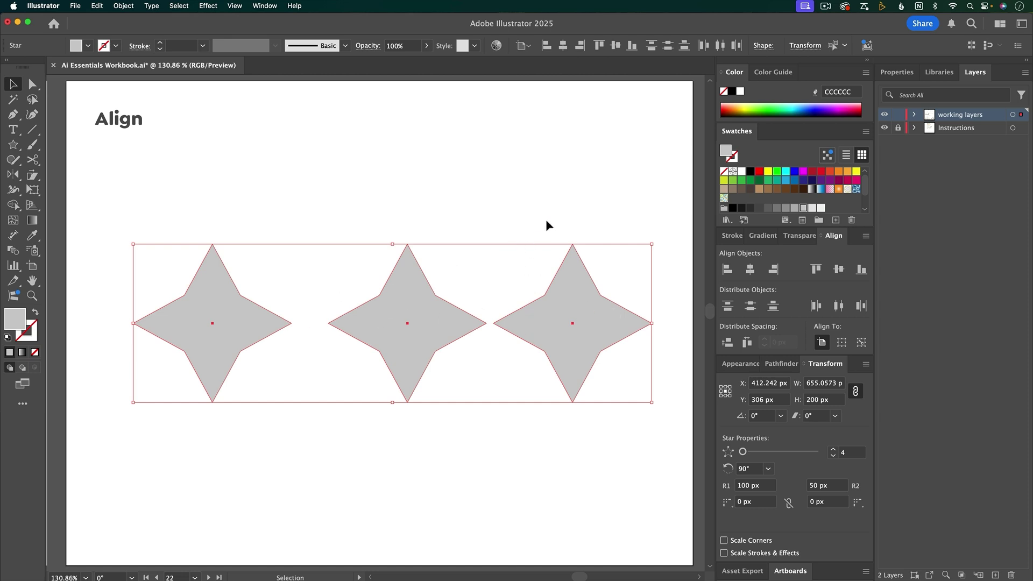
Step: Group the three stars and centre the group horizontally on the artboard
{"action": "left_click", "coordinate": [561, 47]}
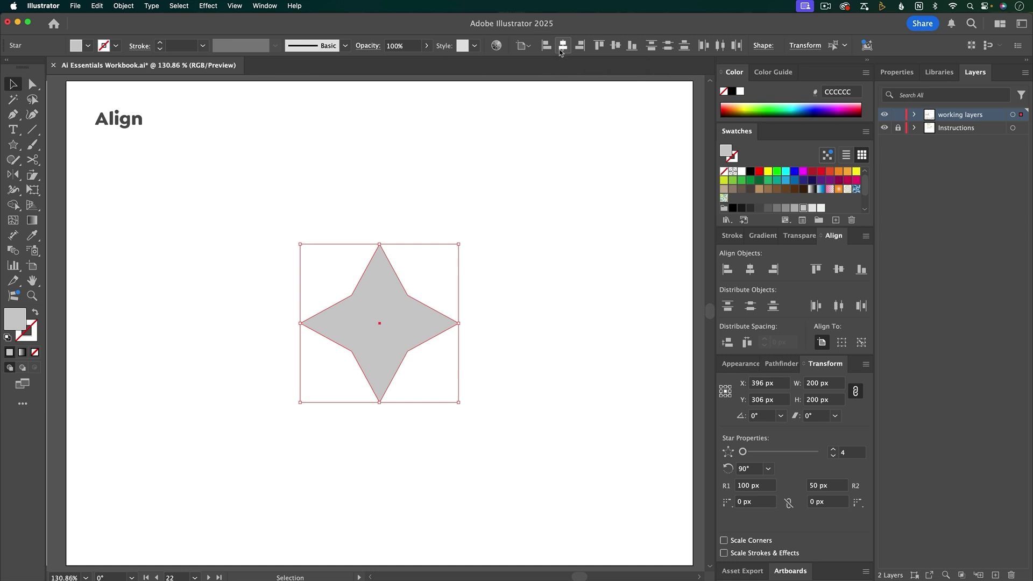
{"action": "key", "text": "super+z"}
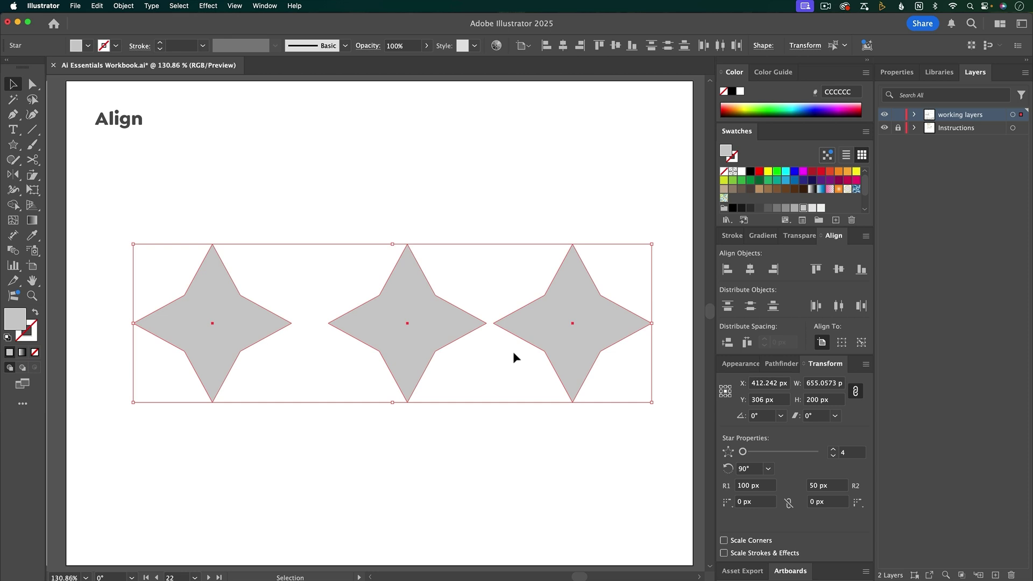
{"action": "key", "text": "super+g"}
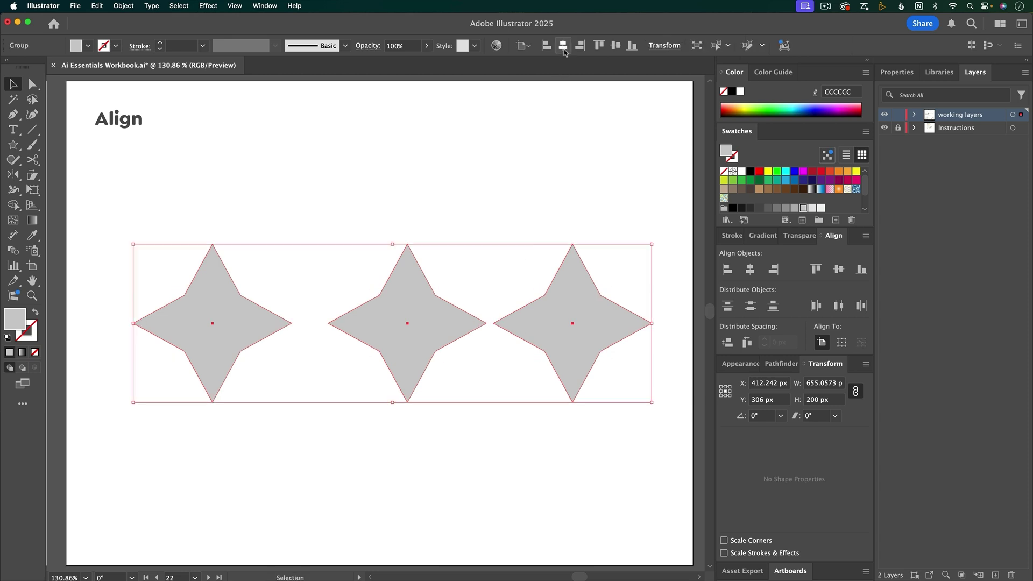
{"action": "left_click", "coordinate": [563, 49]}
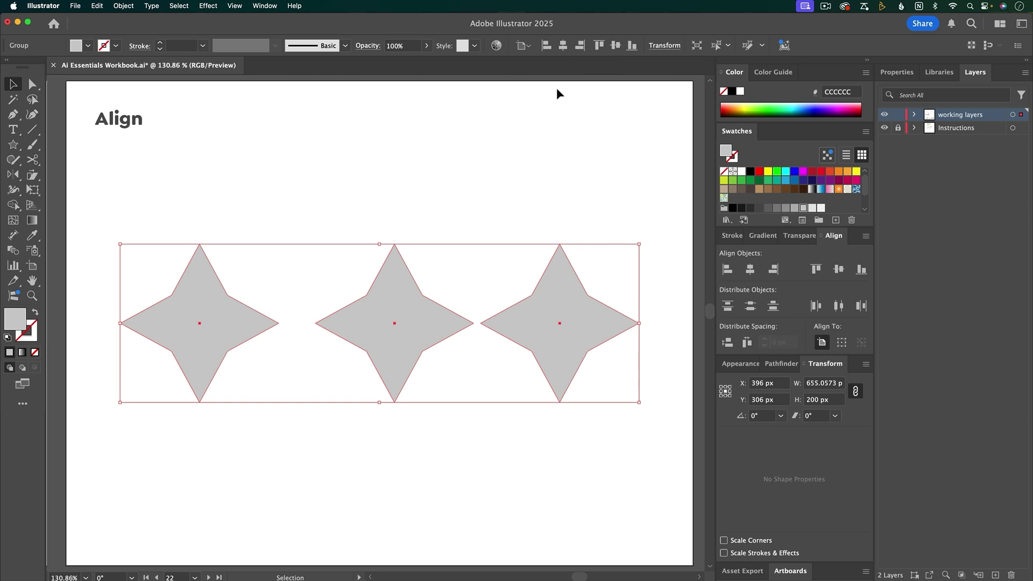
Step: Undo the grouping and reselect all three stars
{"action": "key", "text": "super+z"}
{"action": "key", "text": "super+z"}
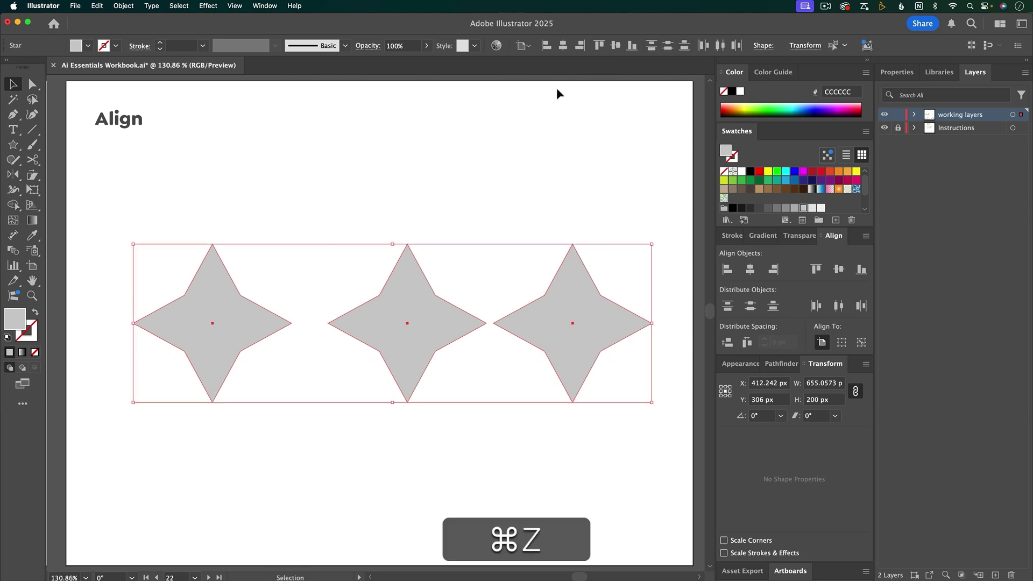
{"action": "left_click", "coordinate": [544, 276]}
{"action": "left_click", "coordinate": [570, 305]}
{"action": "left_click", "coordinate": [433, 315]}
{"action": "left_click", "coordinate": [275, 318]}
{"action": "left_click", "coordinate": [611, 214]}
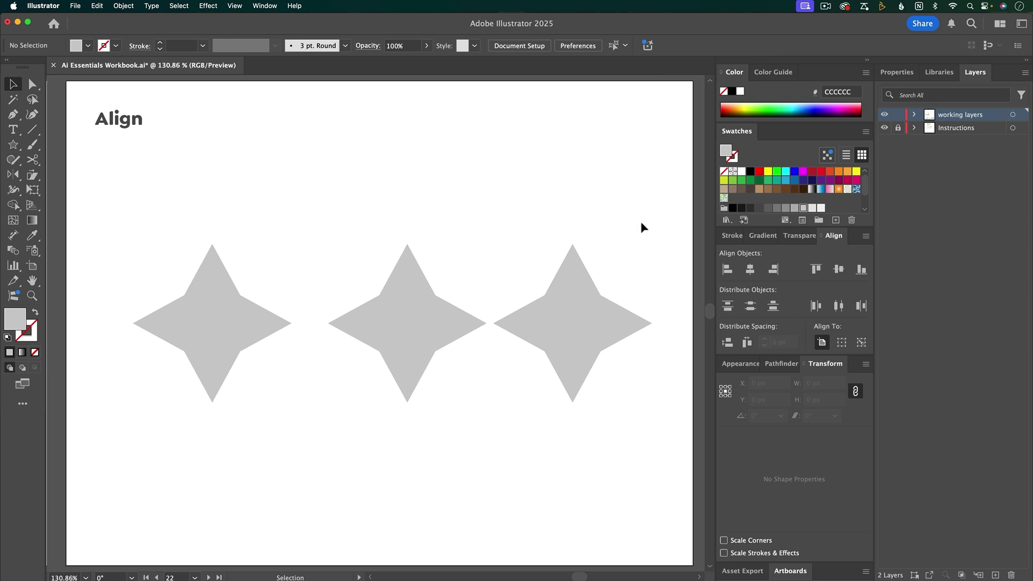
{"action": "left_click_drag", "start_coordinate": [641, 227], "coordinate": [183, 341]}
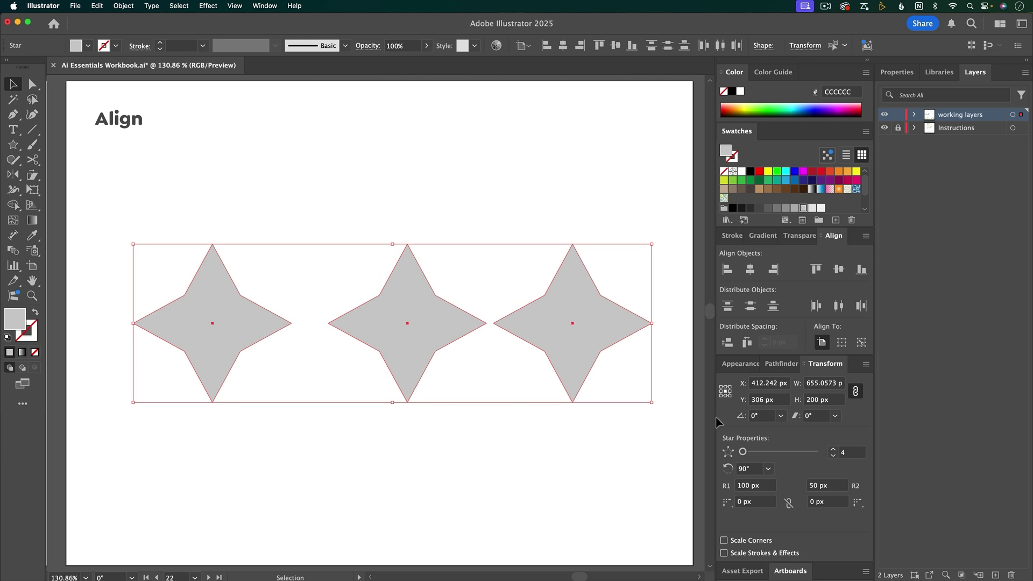
Step: Set the selected stars' X position to 396 px in the Transform panel
{"action": "left_click", "coordinate": [769, 383]}
{"action": "double_click", "coordinate": [769, 383]}
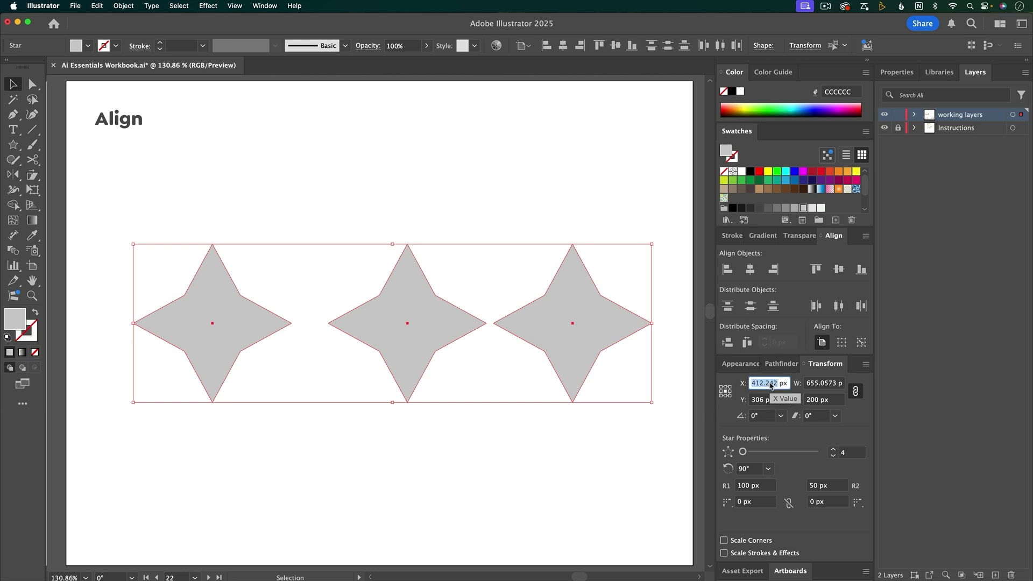
{"action": "type", "text": "396"}
{"action": "key", "text": "Return"}
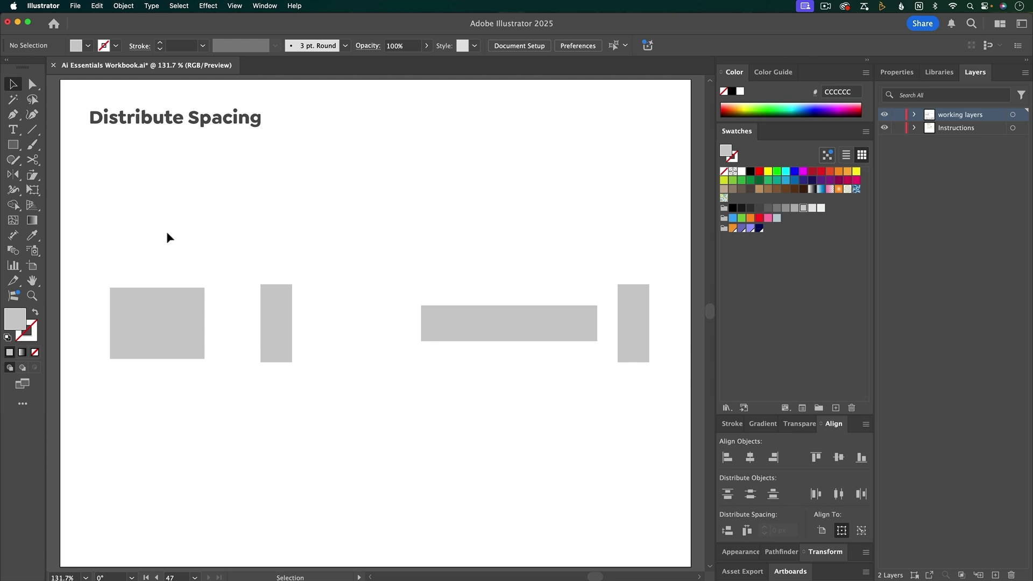
Step: Select the four rectangles and give them equal horizontal gaps
{"action": "left_click_drag", "start_coordinate": [166, 231], "coordinate": [638, 383]}
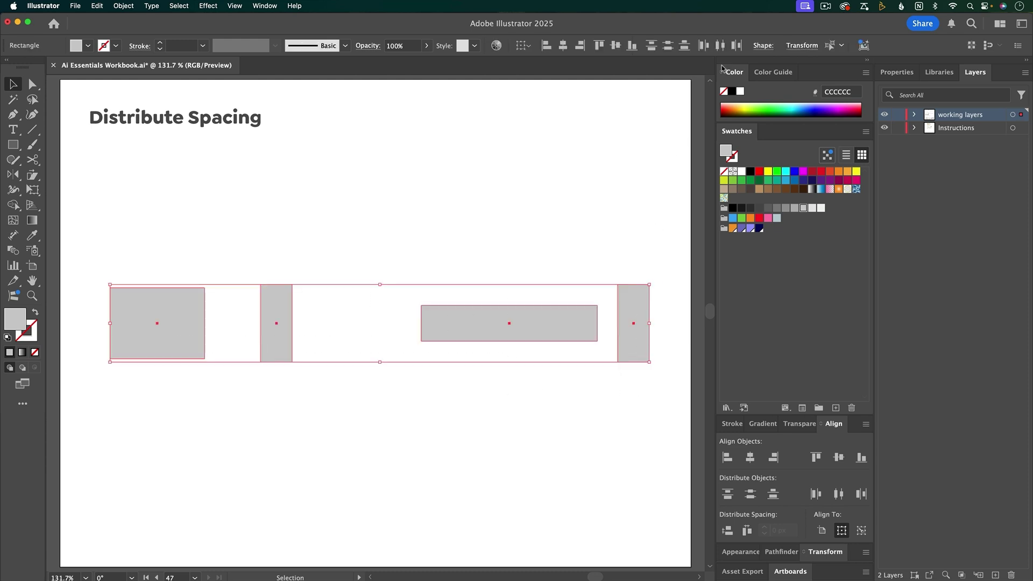
{"action": "left_click", "coordinate": [719, 46]}
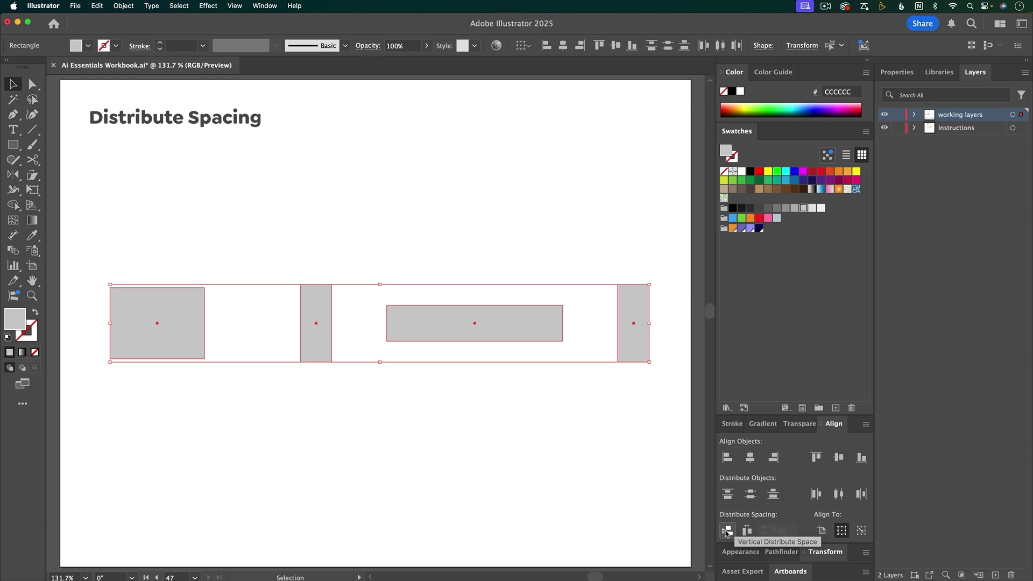
{"action": "left_click", "coordinate": [746, 531]}
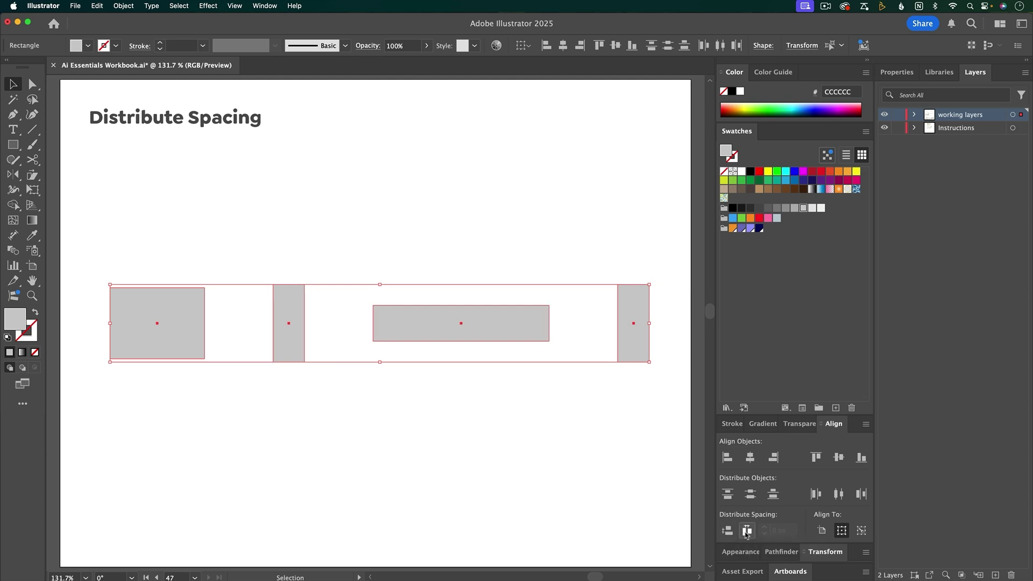